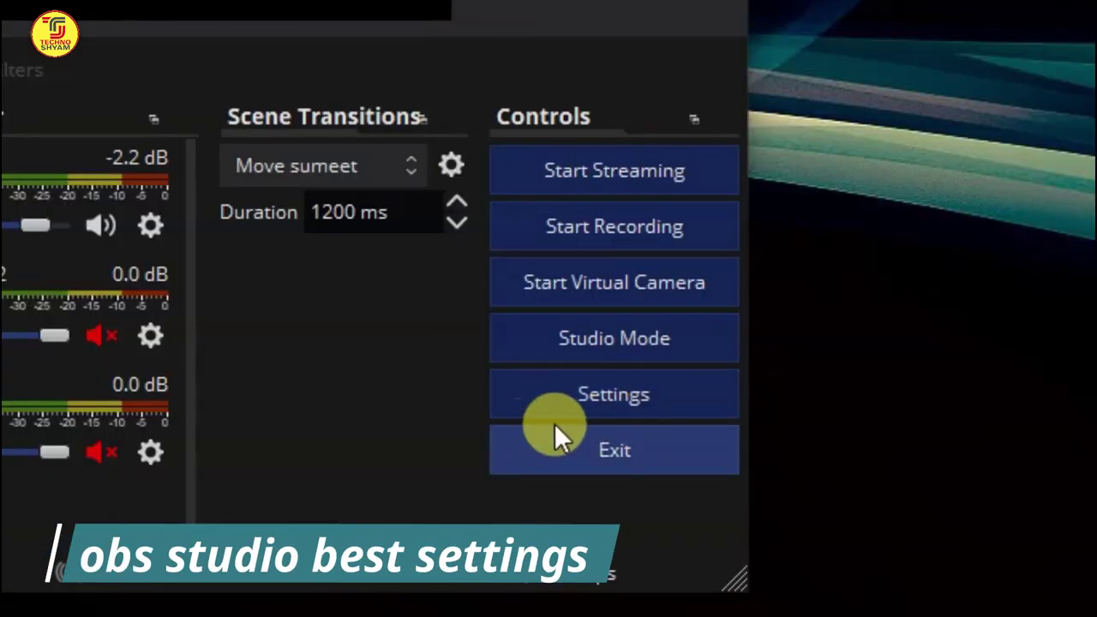
Step: Open the settings and choose YouTube - RTMPS as the streaming service
{"action": "left_click", "coordinate": [581, 400]}
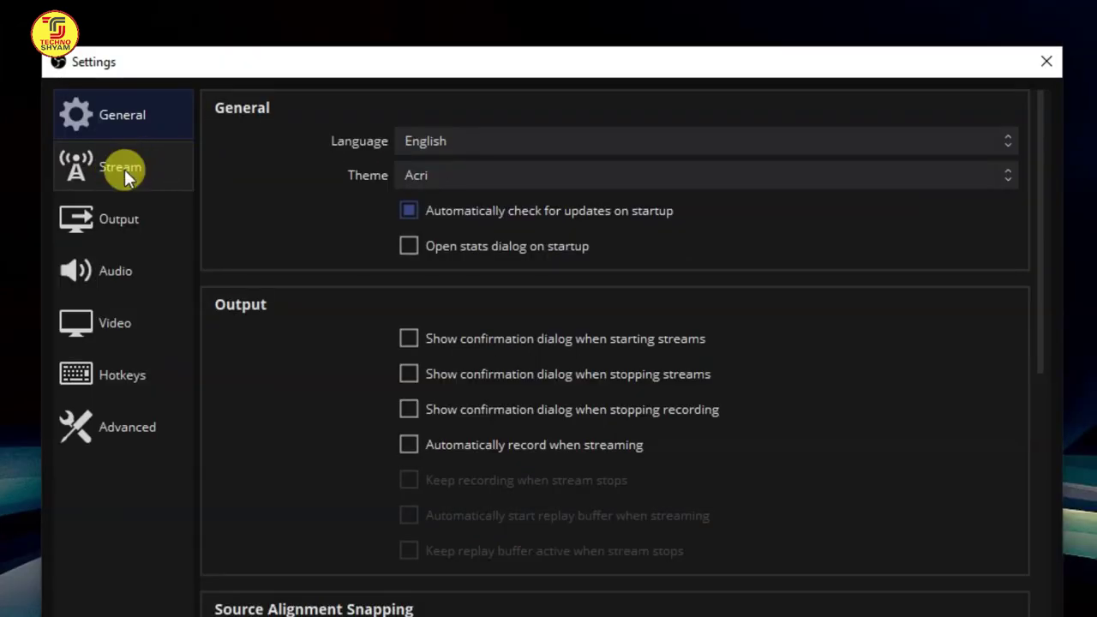
{"action": "left_click", "coordinate": [224, 96]}
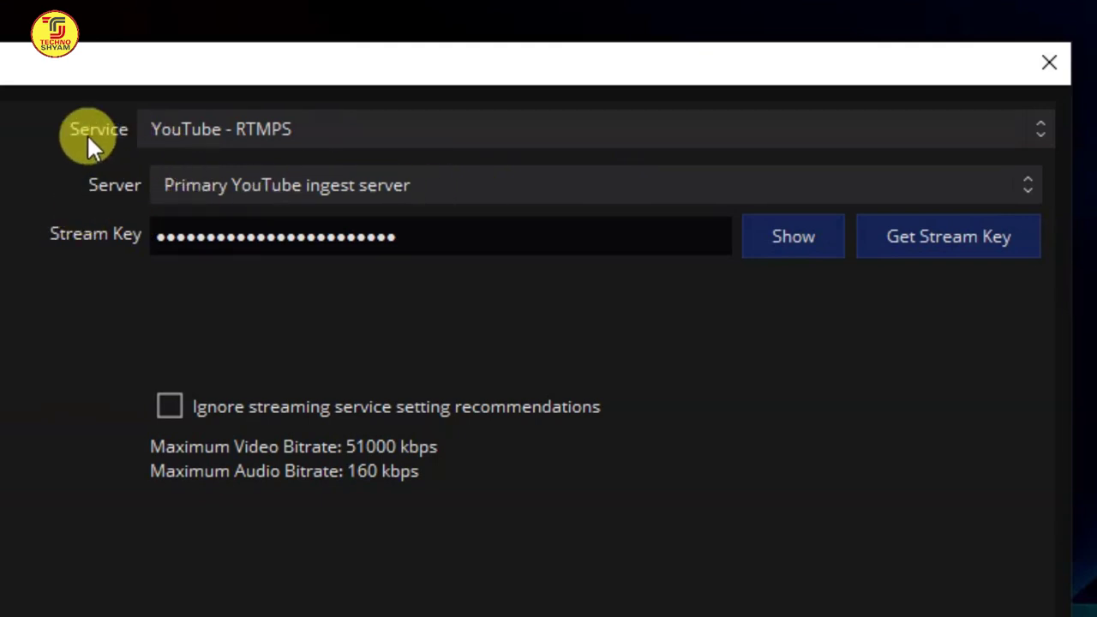
{"action": "left_click", "coordinate": [1035, 133]}
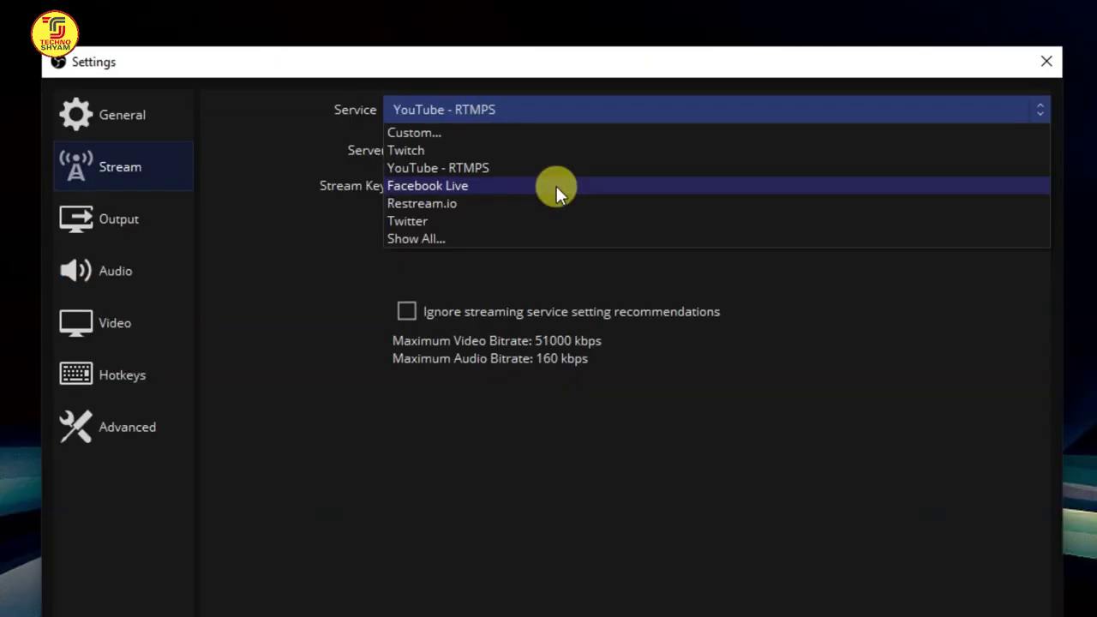
{"action": "left_click", "coordinate": [455, 168]}
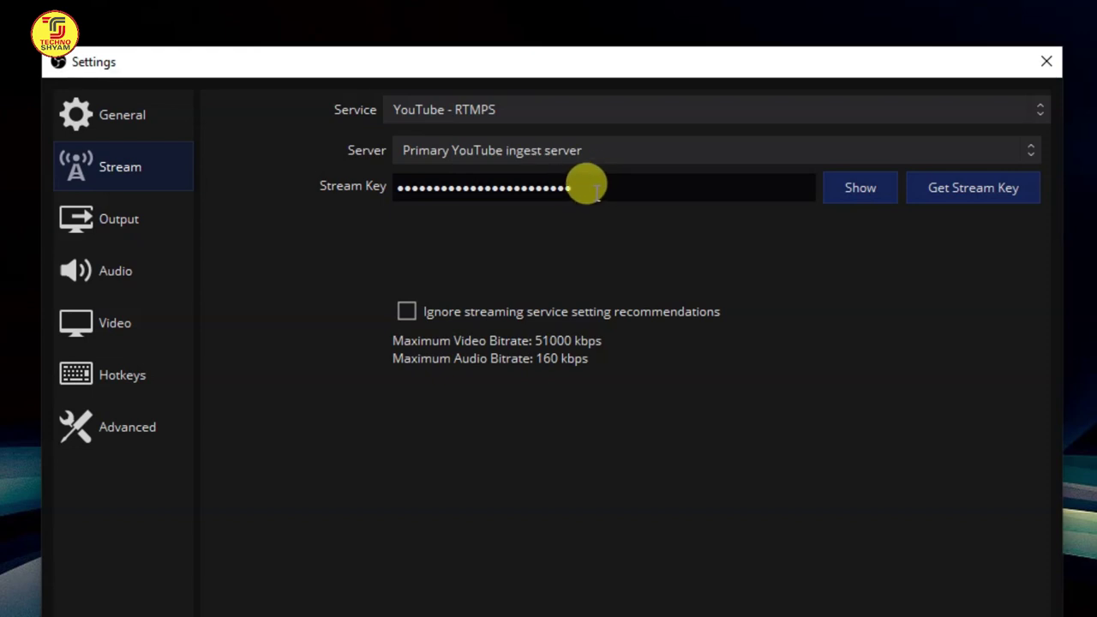
Step: Switch the output mode to Advanced in the output settings
{"action": "left_click", "coordinate": [121, 220]}
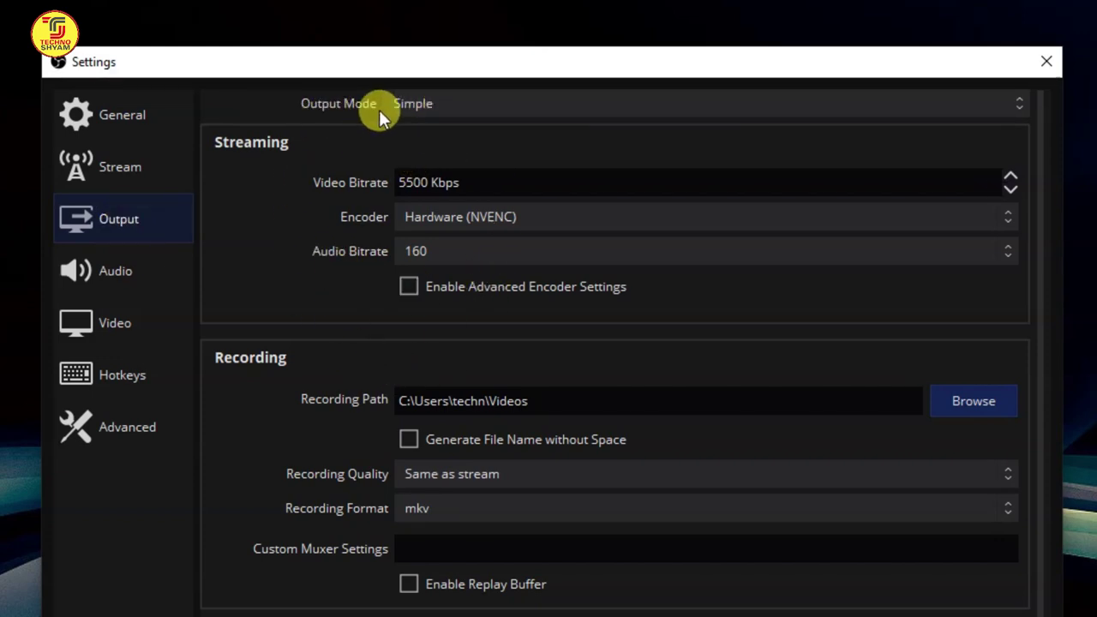
{"action": "left_click", "coordinate": [1020, 101]}
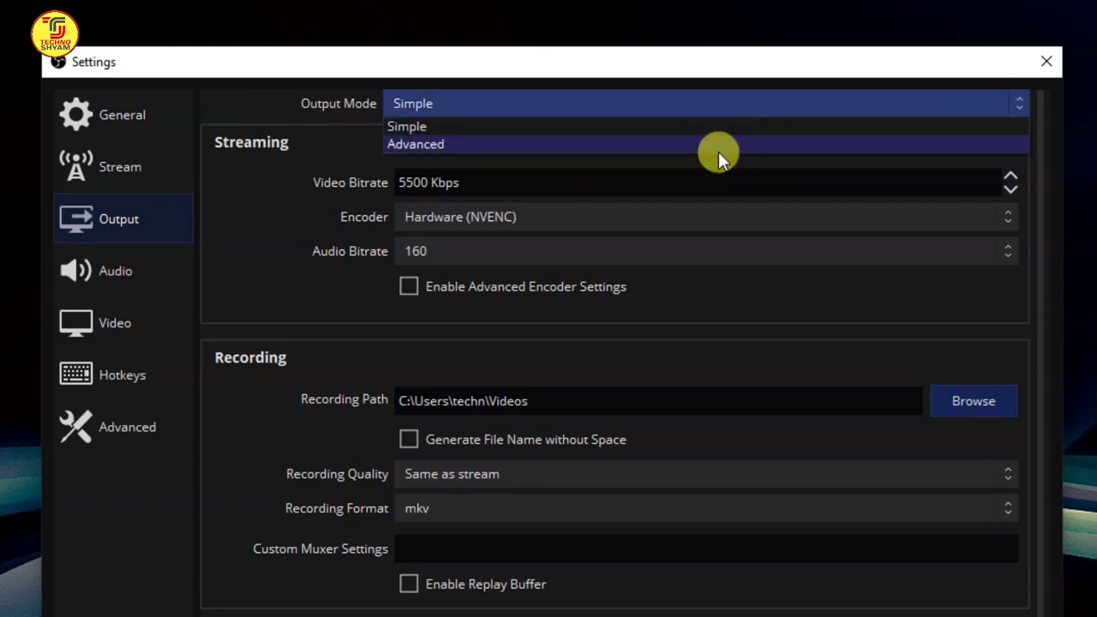
{"action": "left_click", "coordinate": [718, 152]}
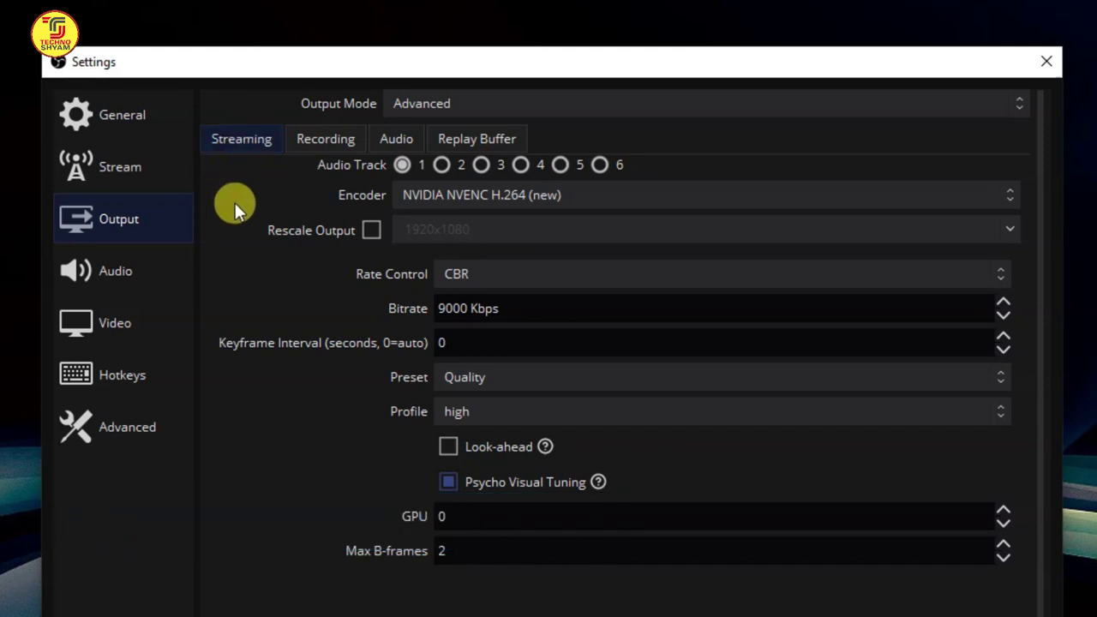
Step: Choose NVIDIA NVENC H.264 (new) as the streaming encoder and select the streaming bitrate value
{"action": "left_click", "coordinate": [429, 207]}
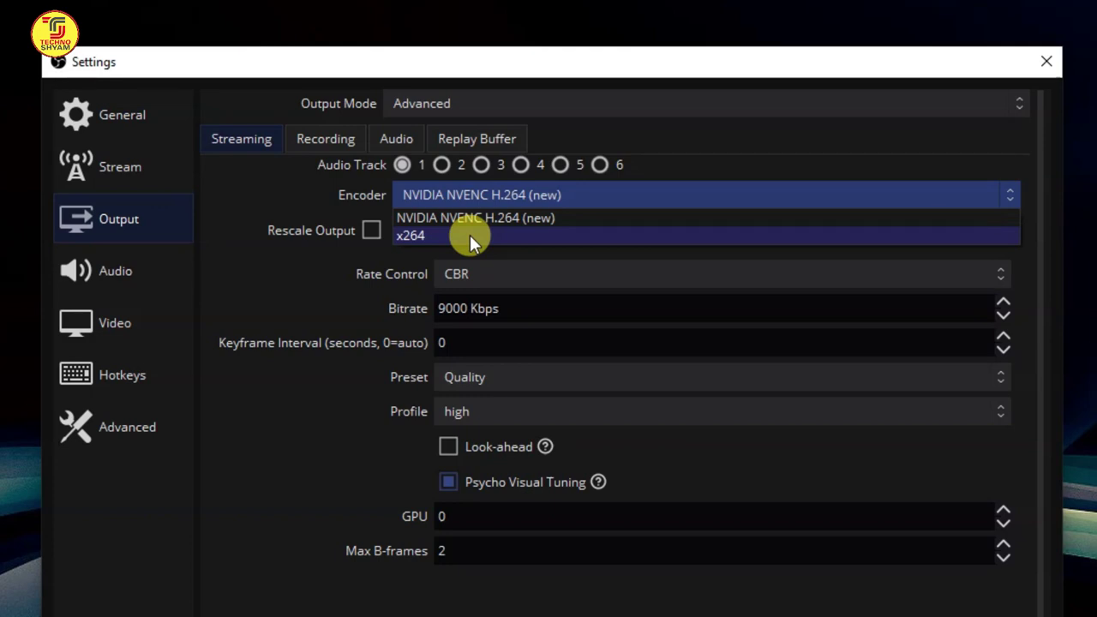
{"action": "left_click", "coordinate": [513, 214]}
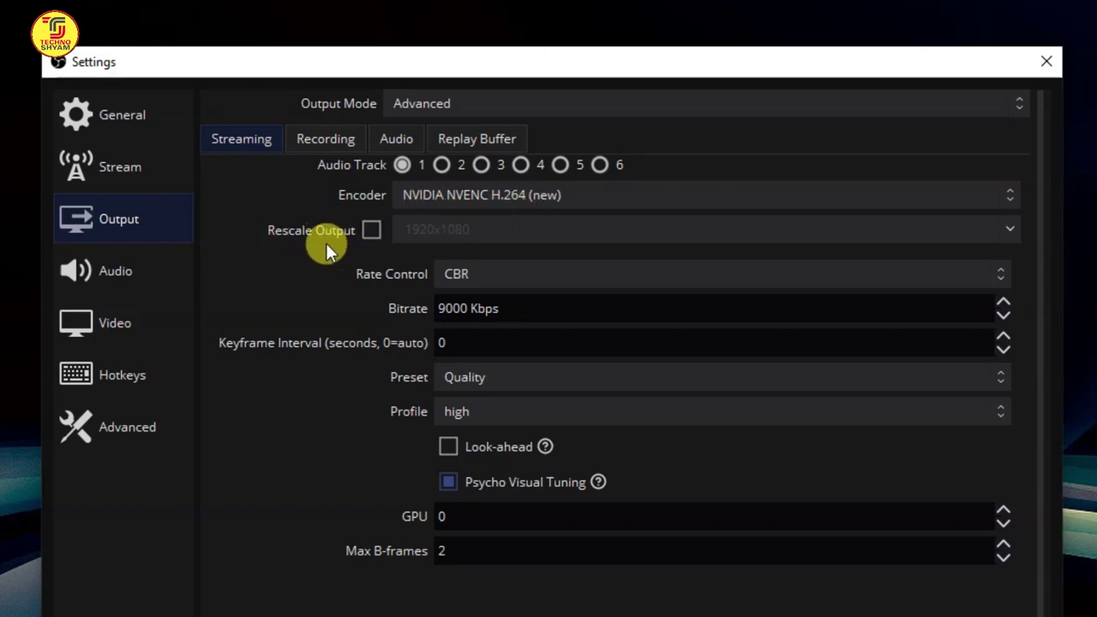
{"action": "double_click", "coordinate": [445, 308]}
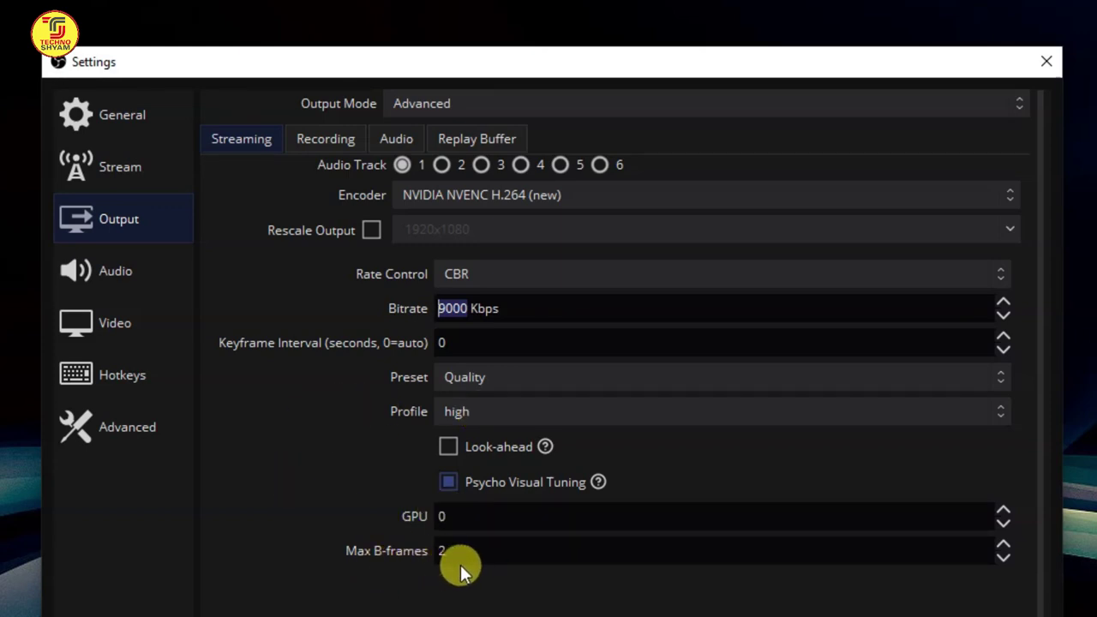
Step: Choose NVIDIA NVENC H.264 (new) as the recording encoder and review the remaining recording output options
{"action": "left_click", "coordinate": [317, 142]}
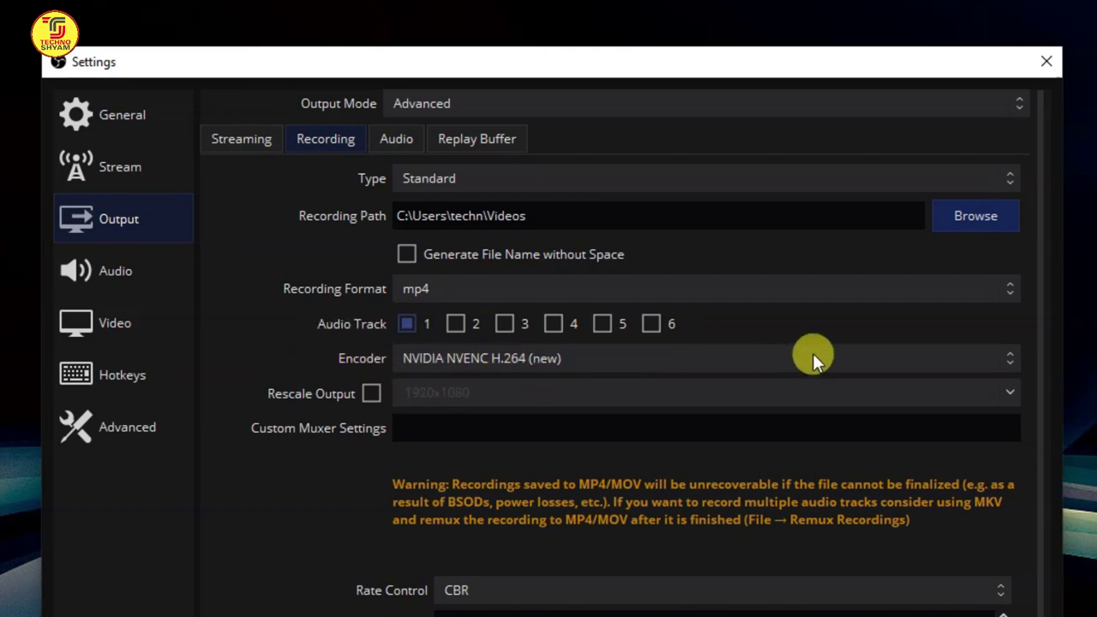
{"action": "left_click", "coordinate": [1005, 356]}
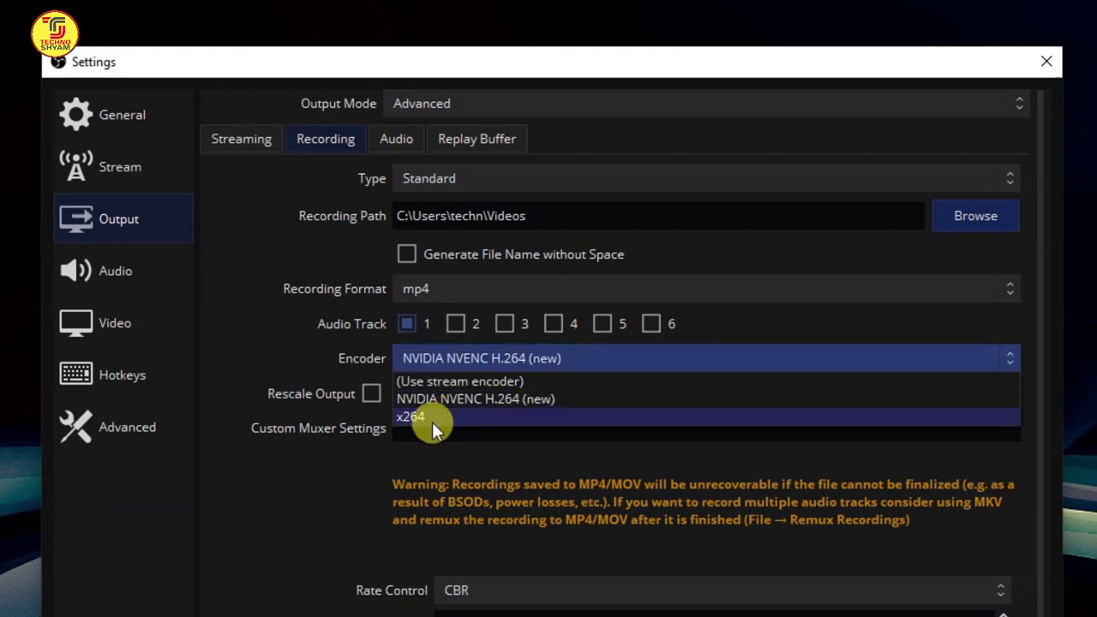
{"action": "left_click", "coordinate": [783, 358]}
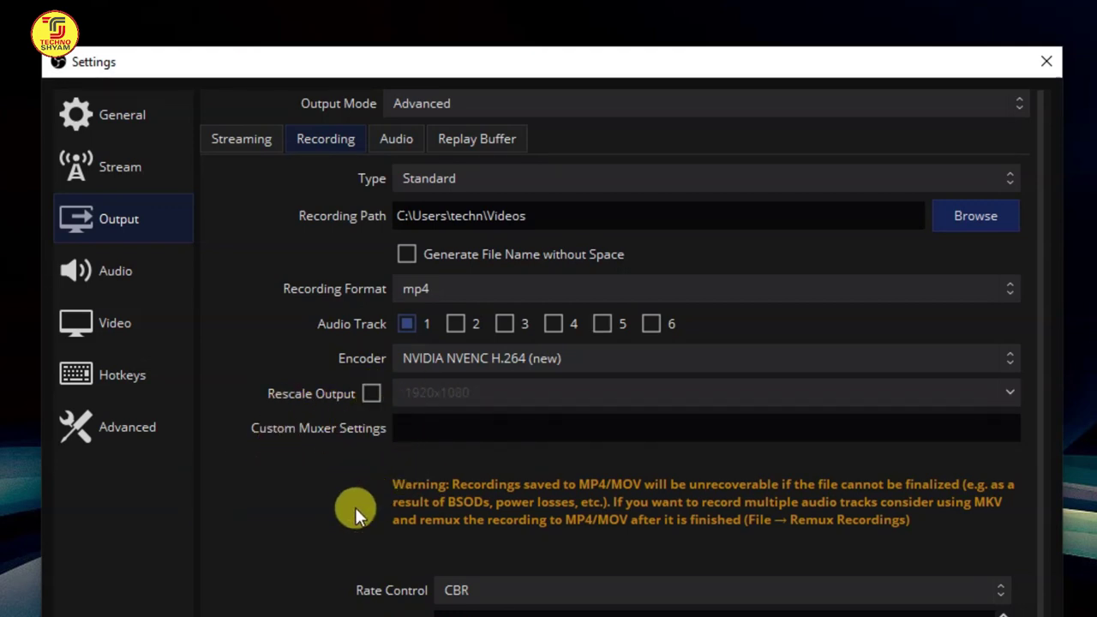
{"action": "scroll", "coordinate": [255, 505], "scroll_direction": "down", "scroll_amount": 1}
{"action": "scroll", "coordinate": [258, 504], "scroll_direction": "down", "scroll_amount": 1}
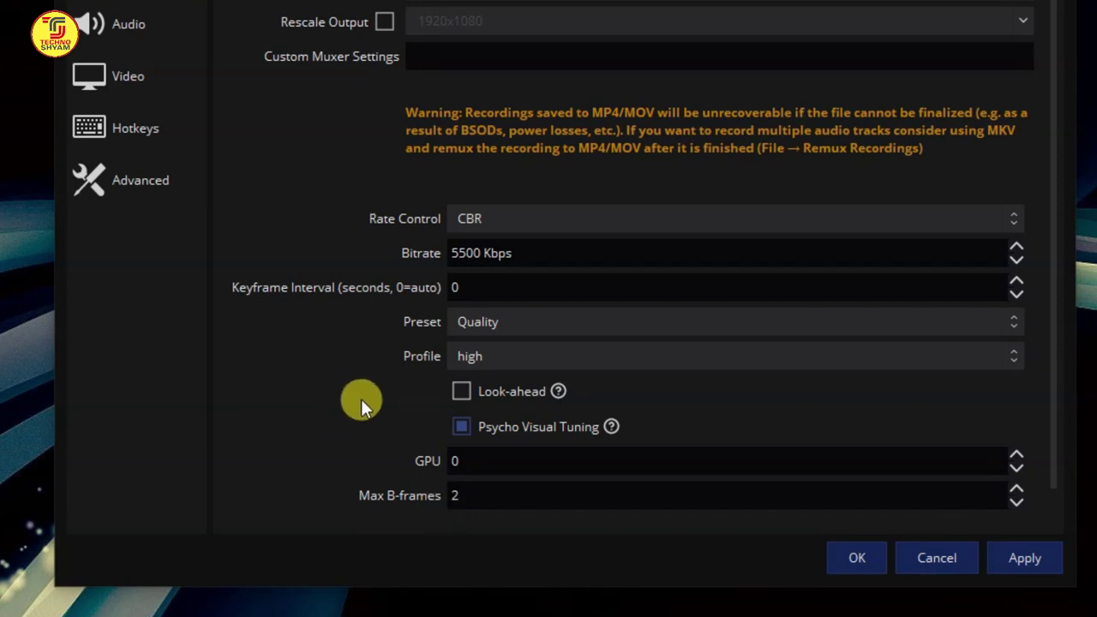
{"action": "scroll", "coordinate": [369, 401], "scroll_direction": "down", "scroll_amount": 1}
{"action": "scroll", "coordinate": [454, 427], "scroll_direction": "up", "scroll_amount": 4}
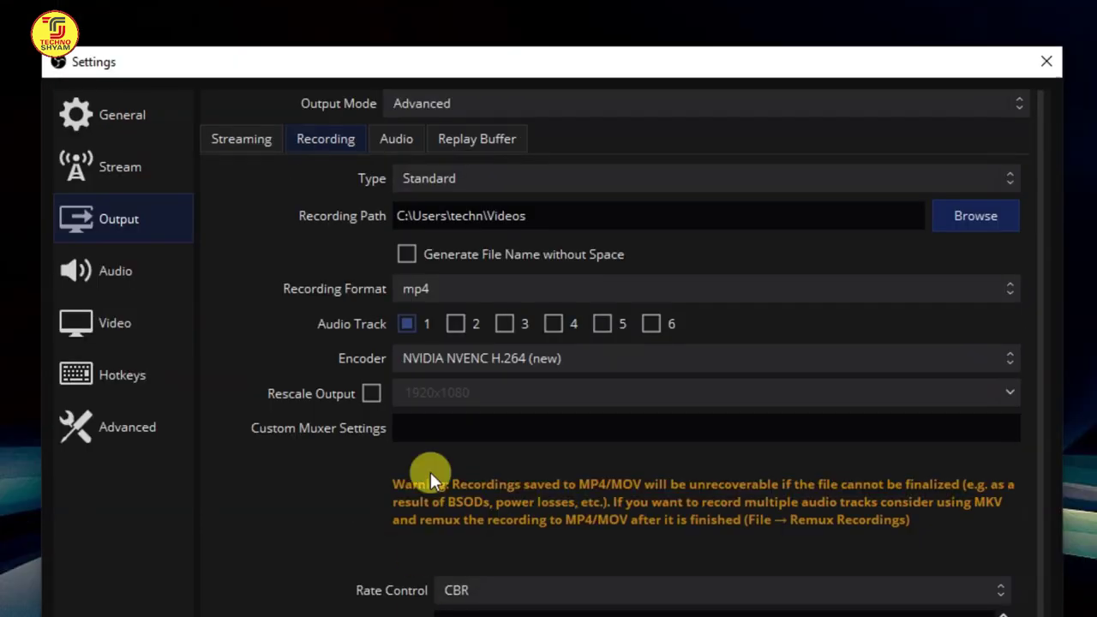
Step: Review the output audio track bitrates and the audio settings, including the Disable Windows audio ducking option
{"action": "left_click", "coordinate": [398, 140]}
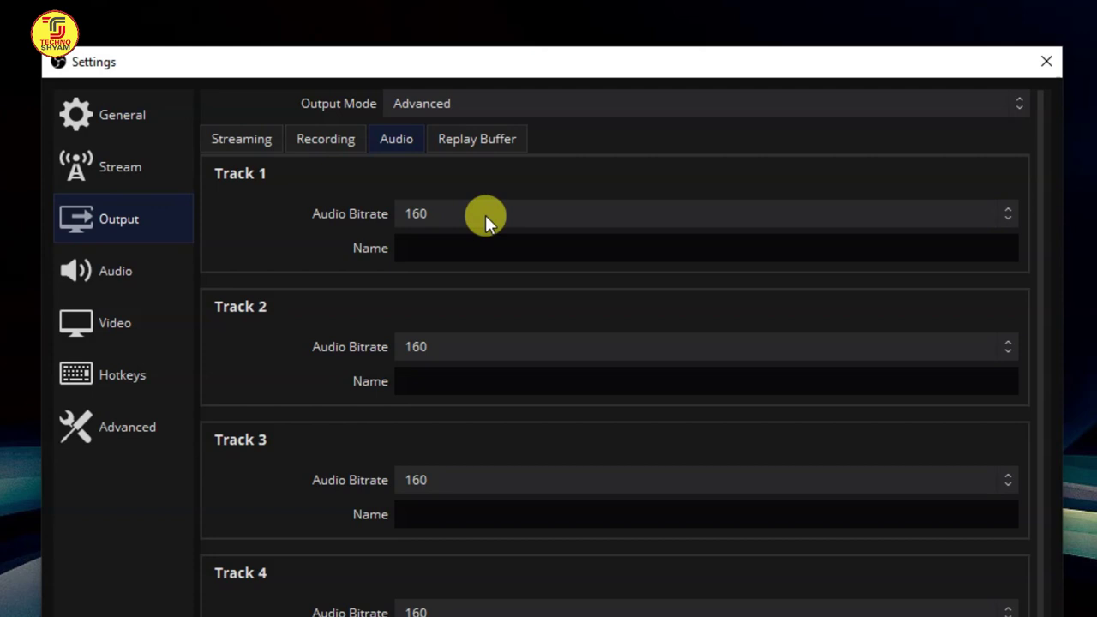
{"action": "left_click", "coordinate": [121, 269]}
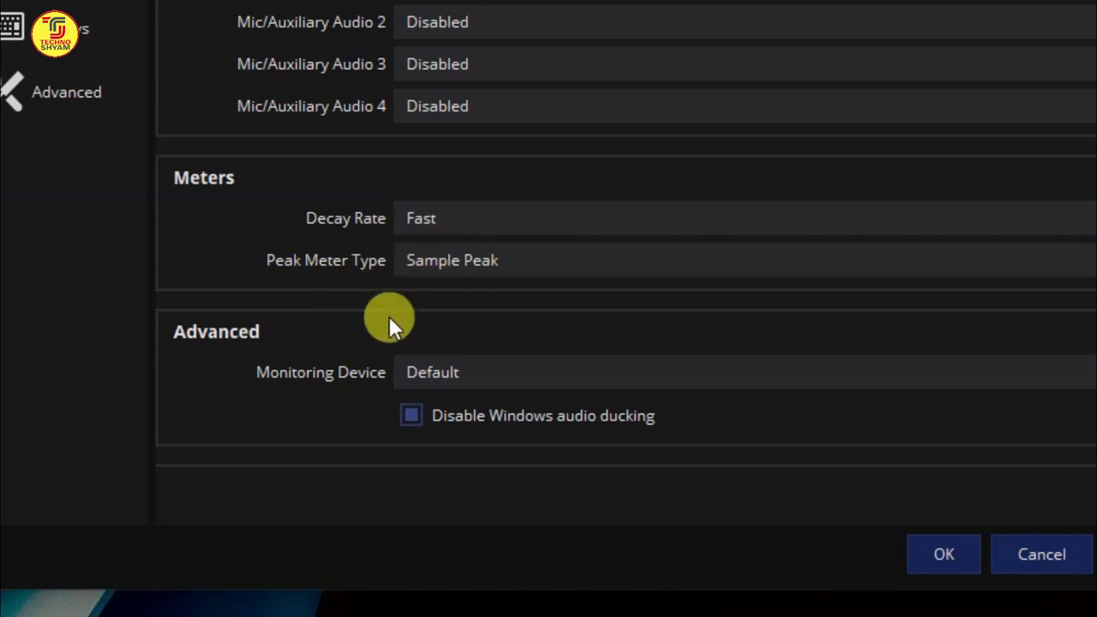
{"action": "left_click", "coordinate": [409, 420]}
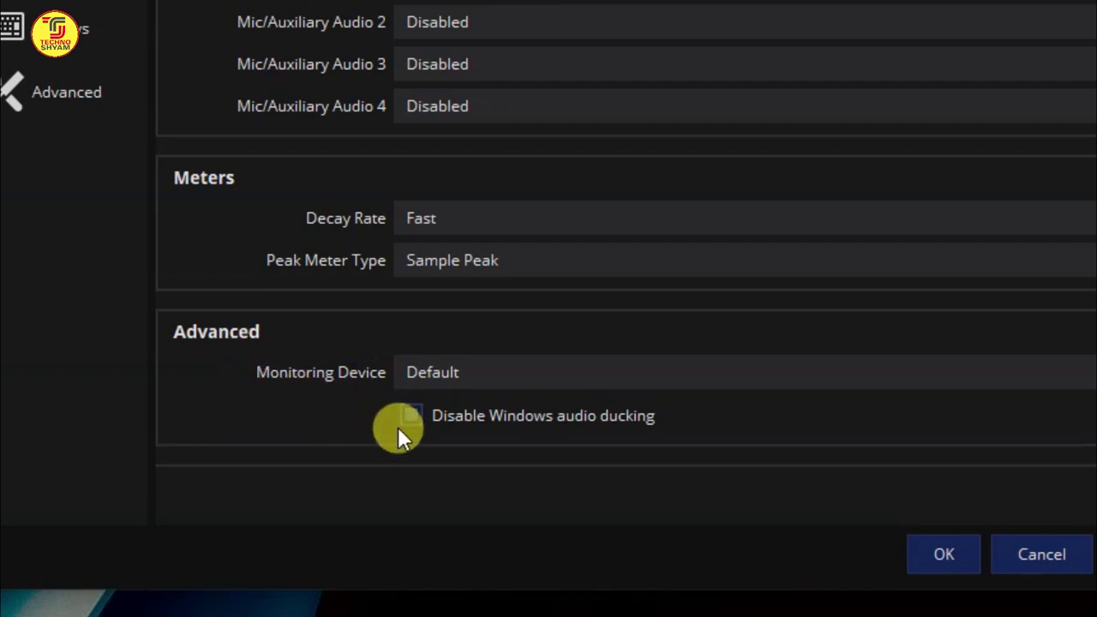
{"action": "left_click", "coordinate": [428, 424]}
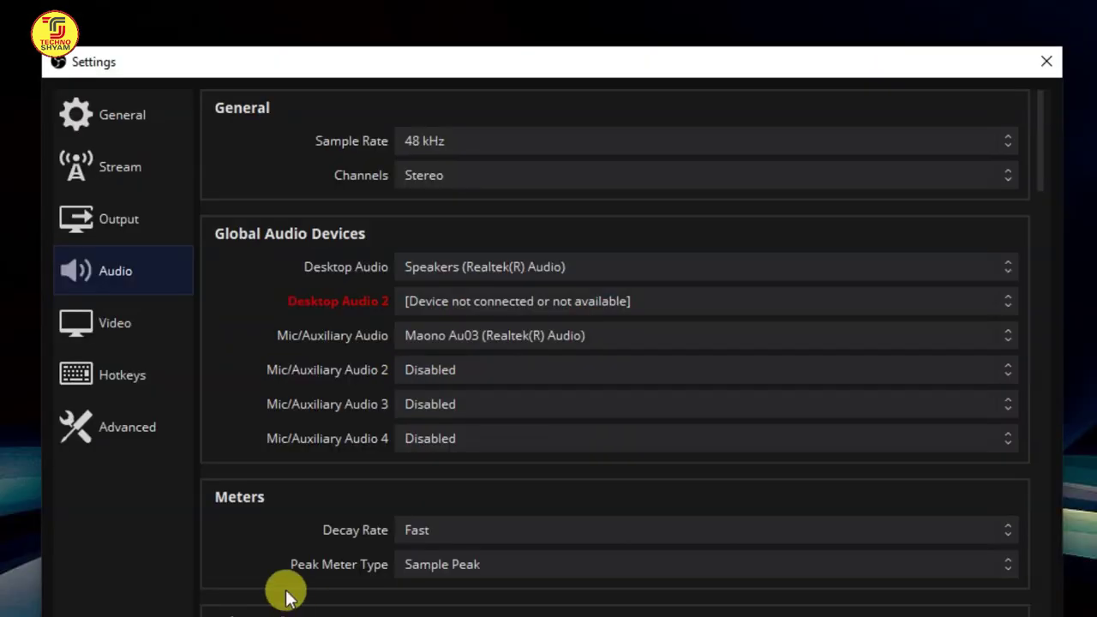
Step: Check the available output (scaled) resolutions in the video settings and keep 1920x1080
{"action": "left_click", "coordinate": [103, 327]}
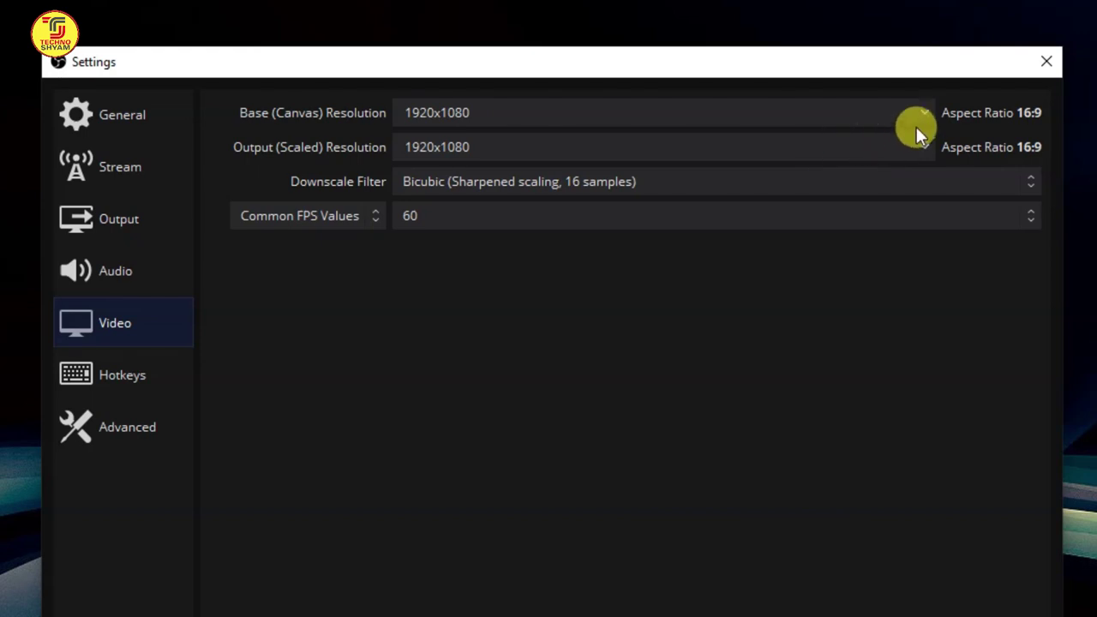
{"action": "left_click", "coordinate": [548, 147]}
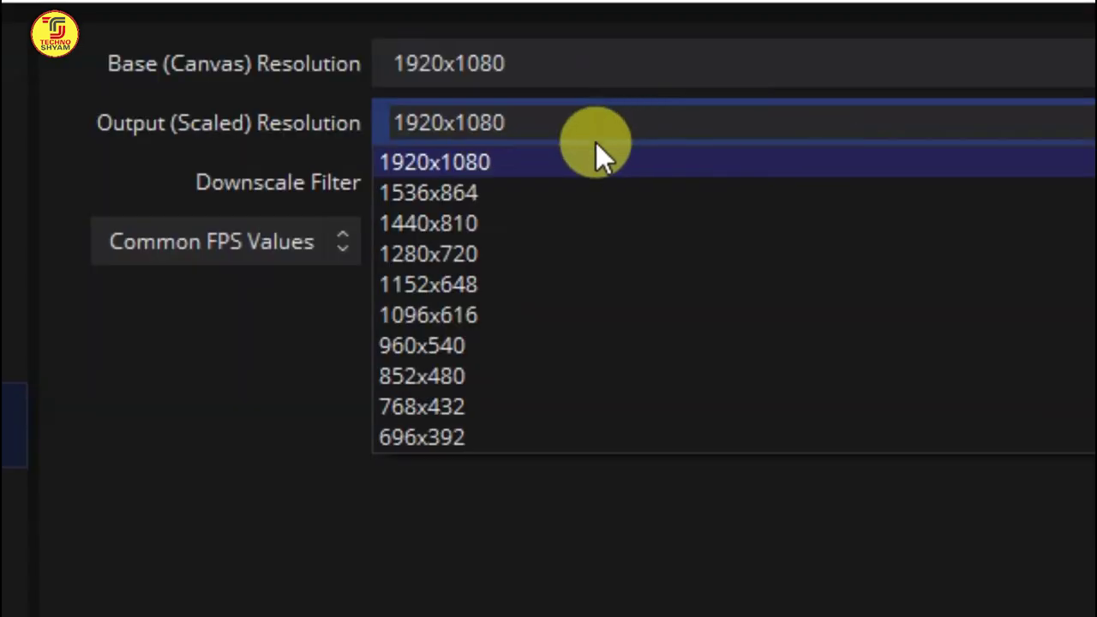
{"action": "scroll", "coordinate": [469, 317], "scroll_direction": "down", "scroll_amount": 1}
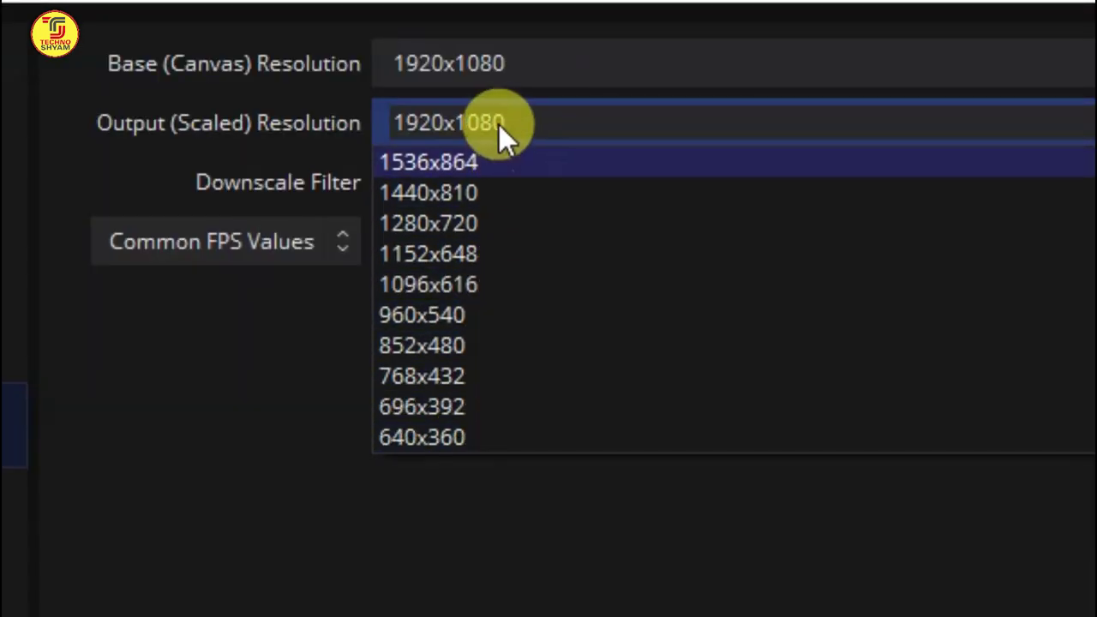
{"action": "left_click", "coordinate": [498, 125]}
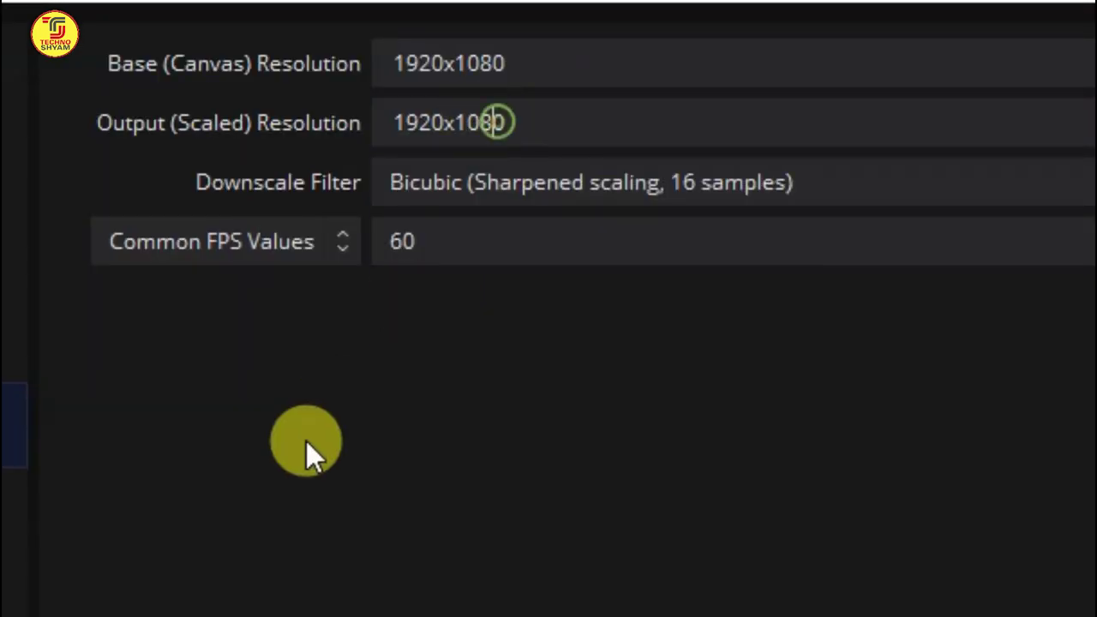
{"action": "left_click", "coordinate": [506, 124]}
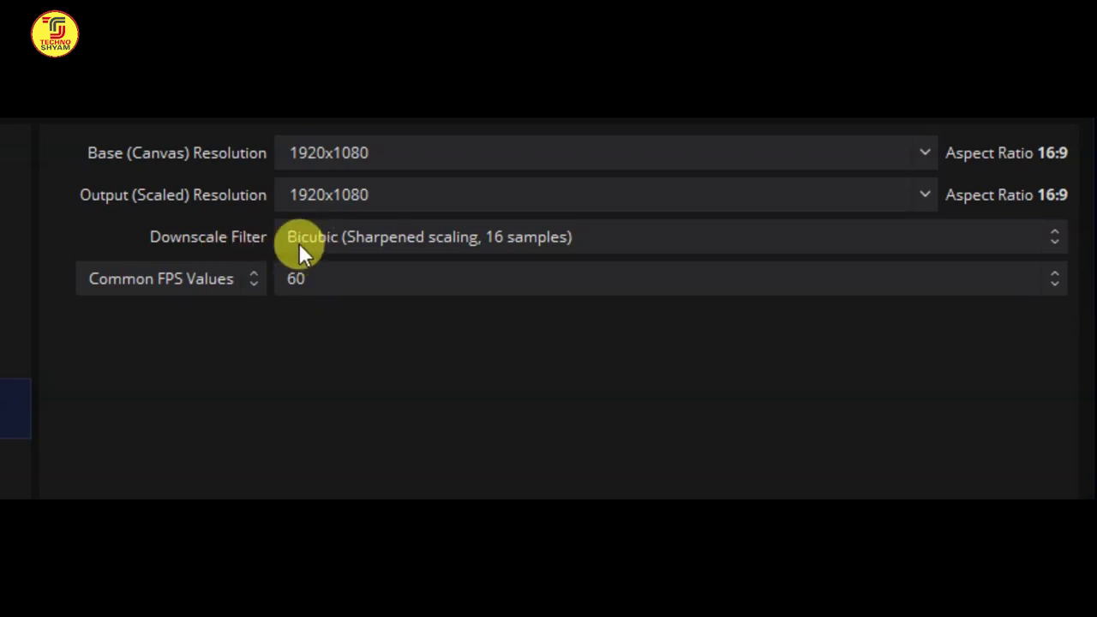
Step: Keep the Bicubic downscale filter and 60 FPS for the video, and apply the settings
{"action": "left_click", "coordinate": [1052, 242]}
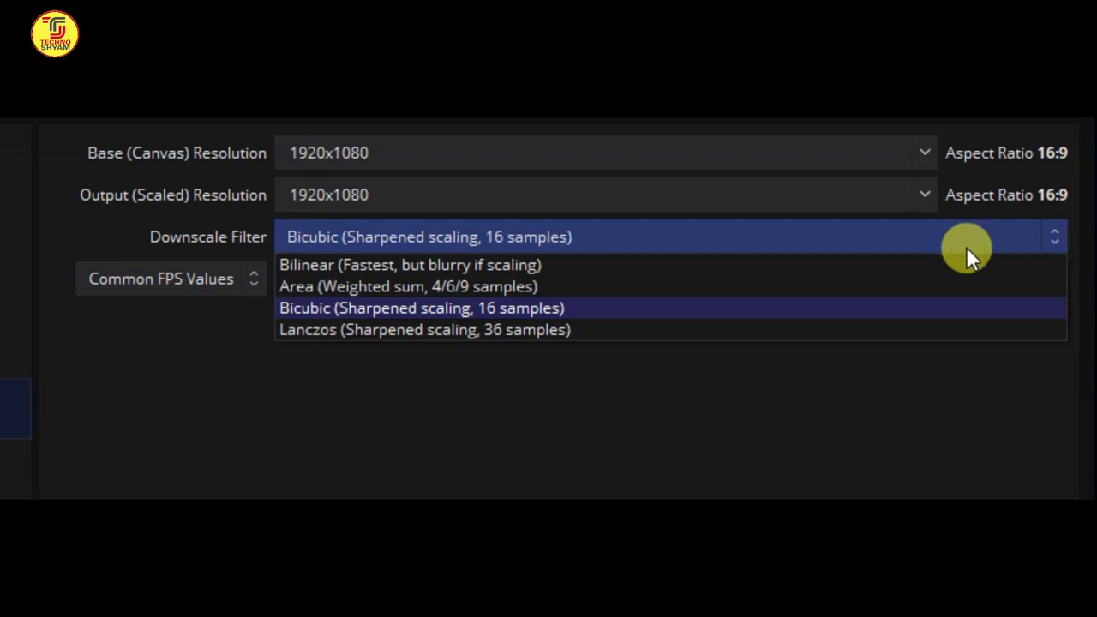
{"action": "left_click", "coordinate": [664, 244]}
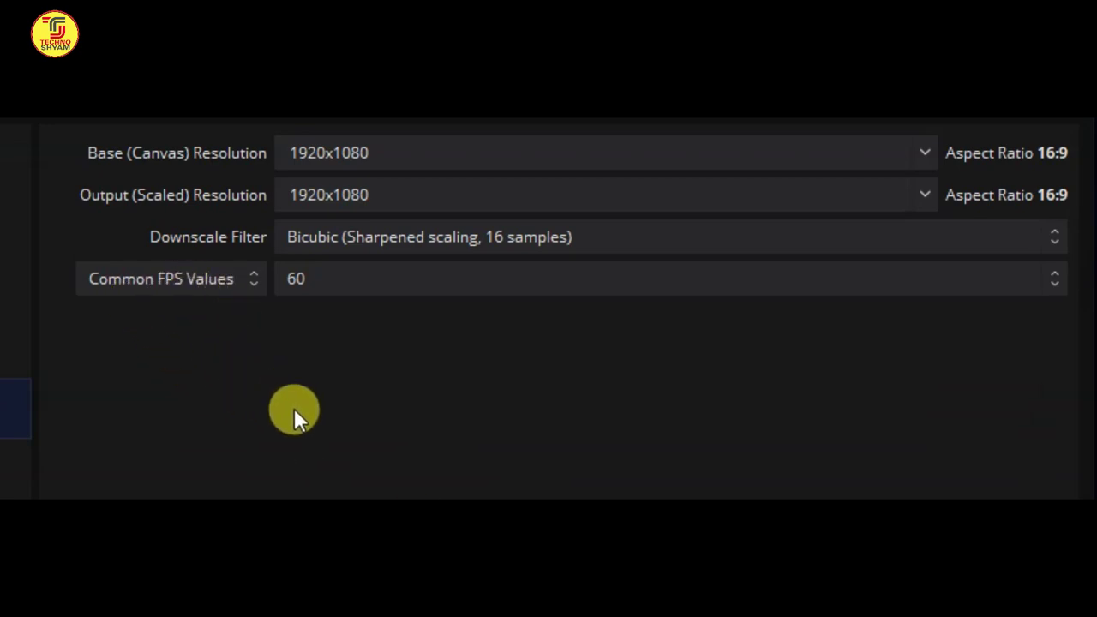
{"action": "left_click", "coordinate": [1056, 278]}
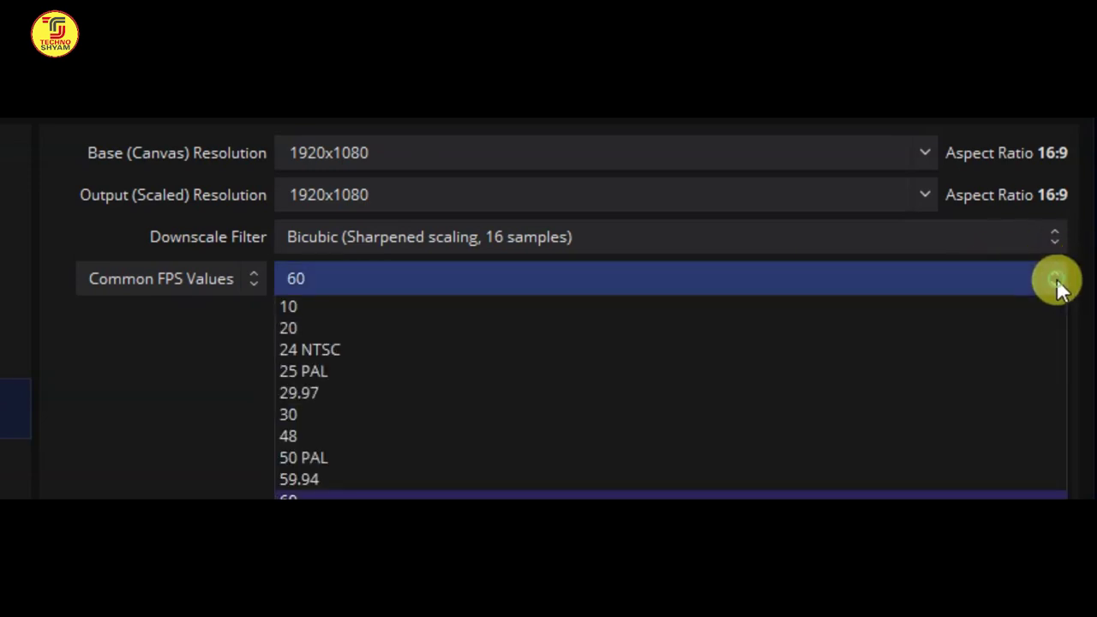
{"action": "left_click", "coordinate": [329, 283]}
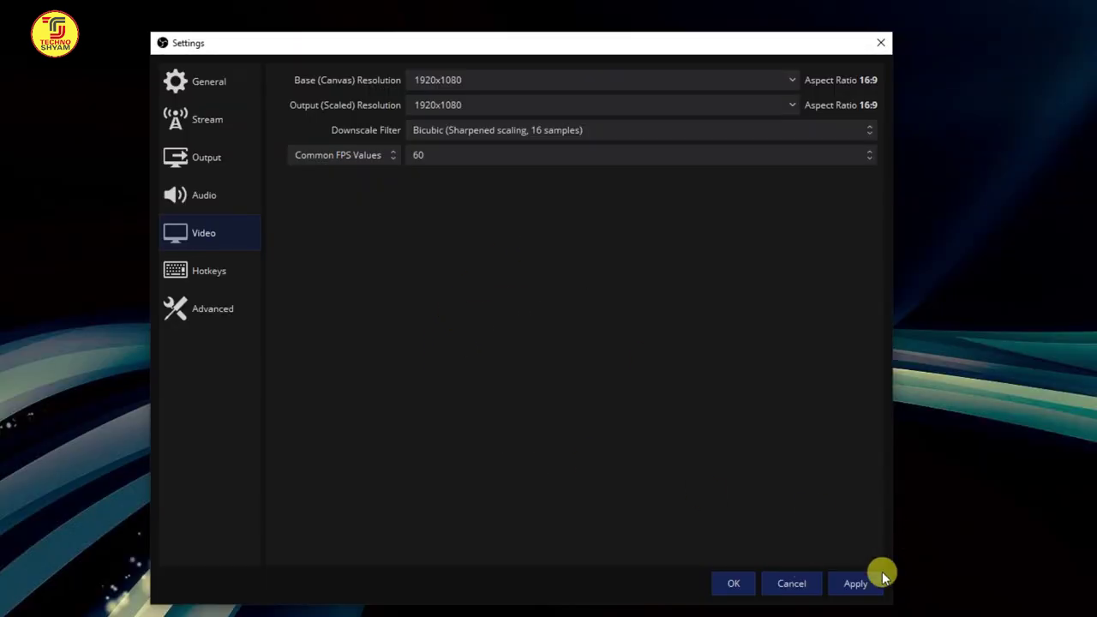
{"action": "left_click", "coordinate": [857, 582]}
{"action": "left_click", "coordinate": [733, 582]}
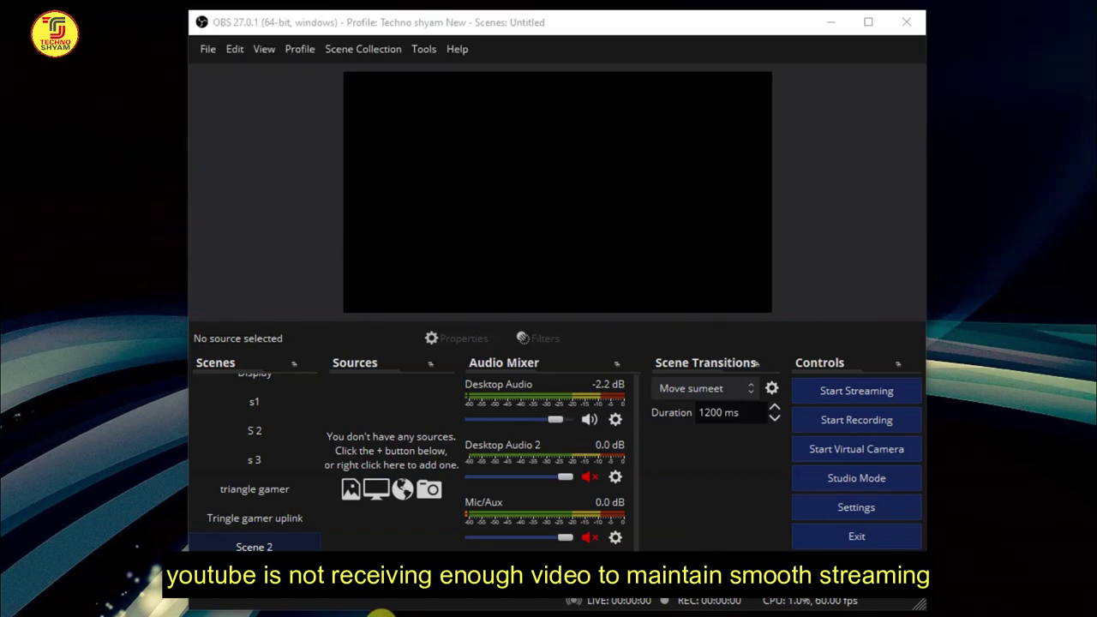
Step: Reopen the output settings and set the streaming bitrate to 2500 Kbps
{"action": "left_click", "coordinate": [857, 511]}
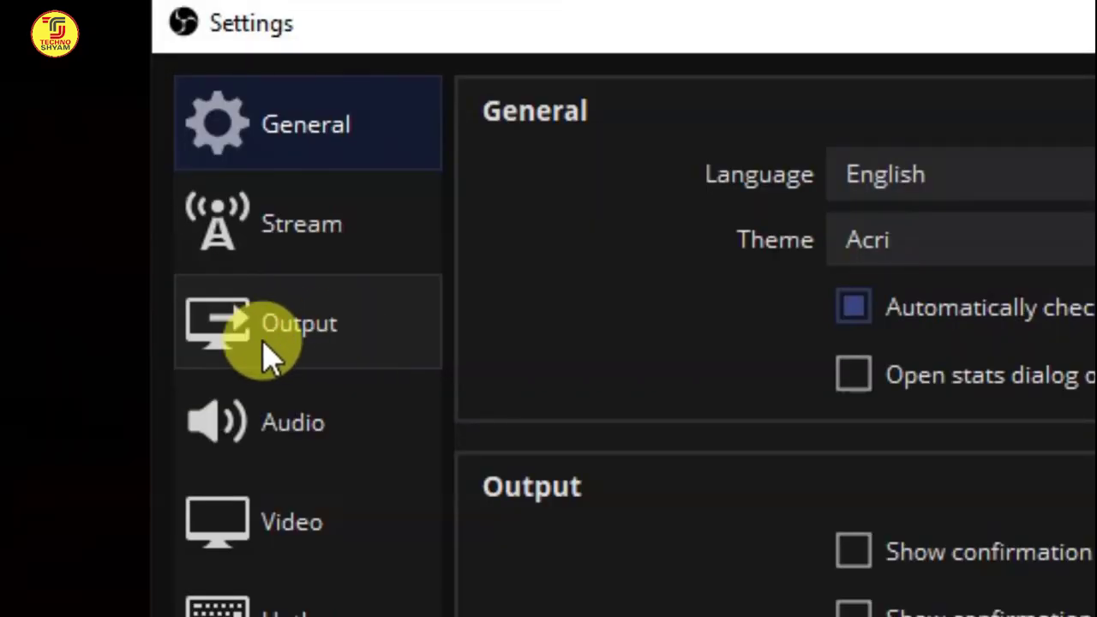
{"action": "left_click", "coordinate": [228, 135]}
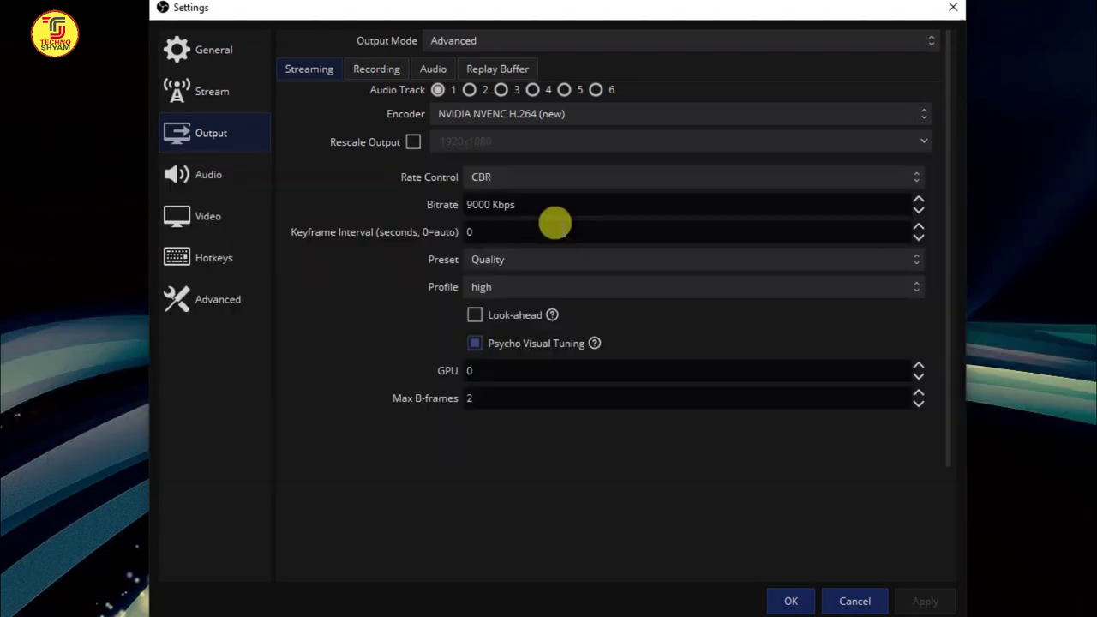
{"action": "double_click", "coordinate": [477, 203]}
{"action": "type", "text": "2500 Kbps"}
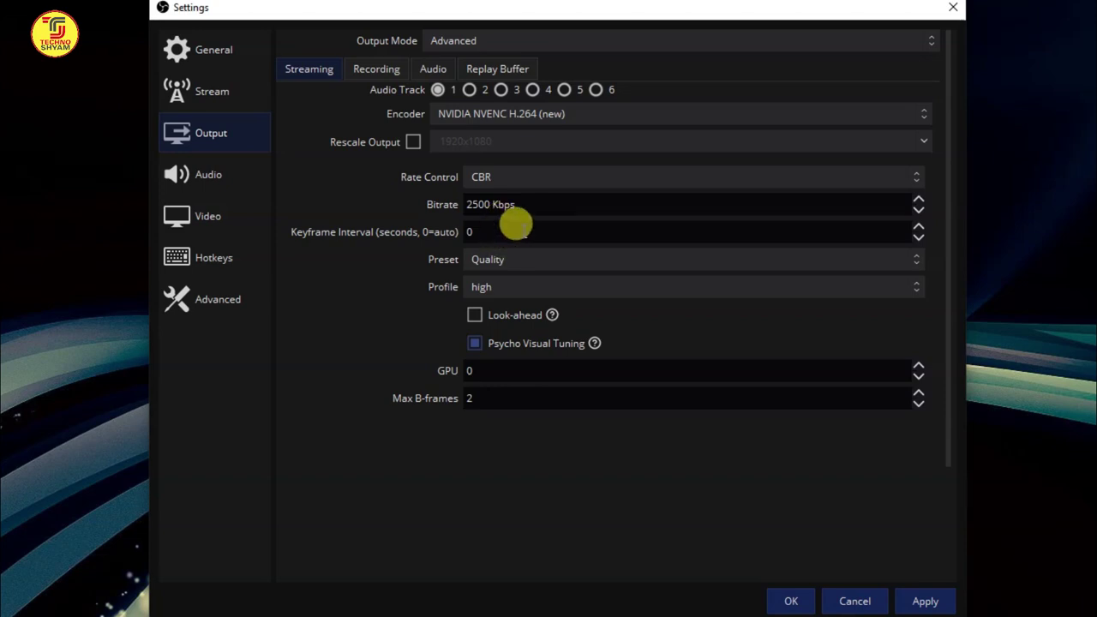
Step: Check the available output (scaled) resolutions in the video settings without choosing another one
{"action": "left_click", "coordinate": [221, 215]}
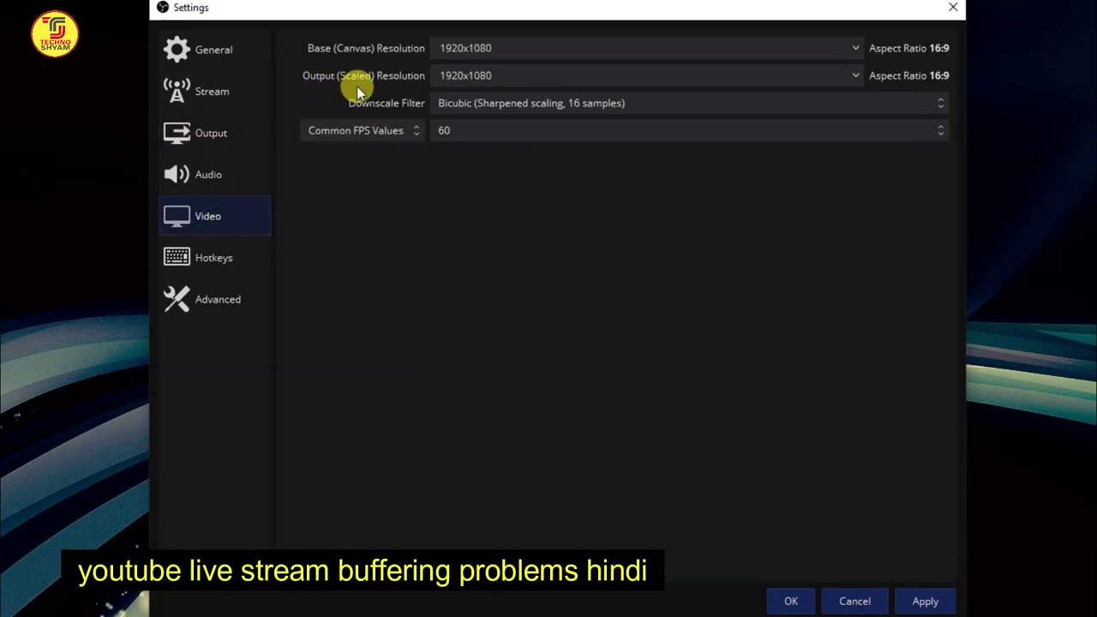
{"action": "left_click", "coordinate": [450, 82]}
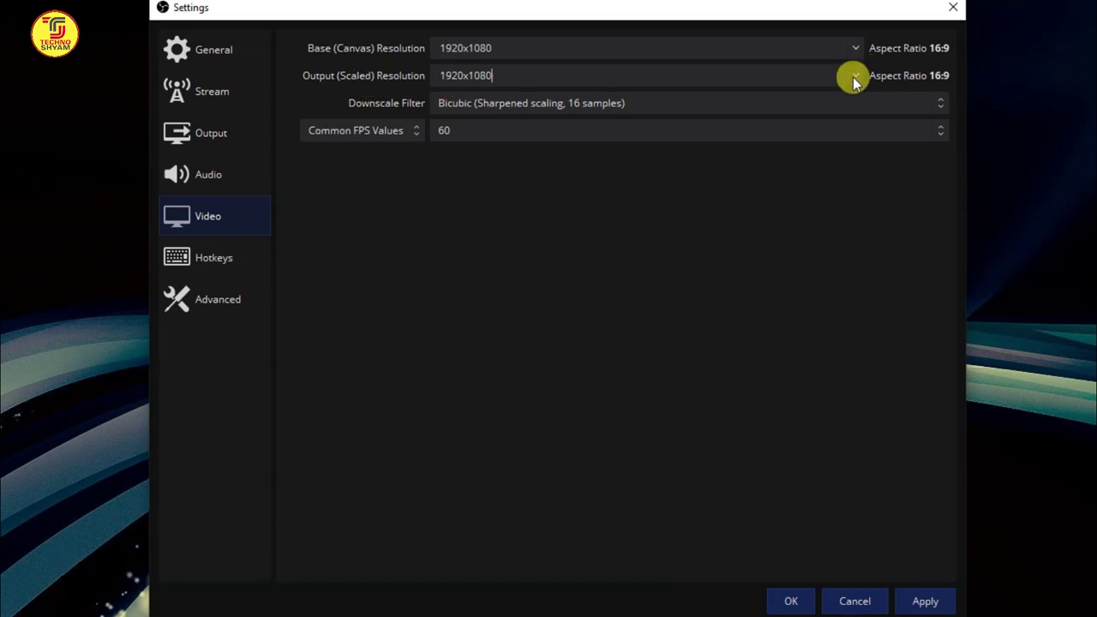
{"action": "left_click", "coordinate": [854, 77]}
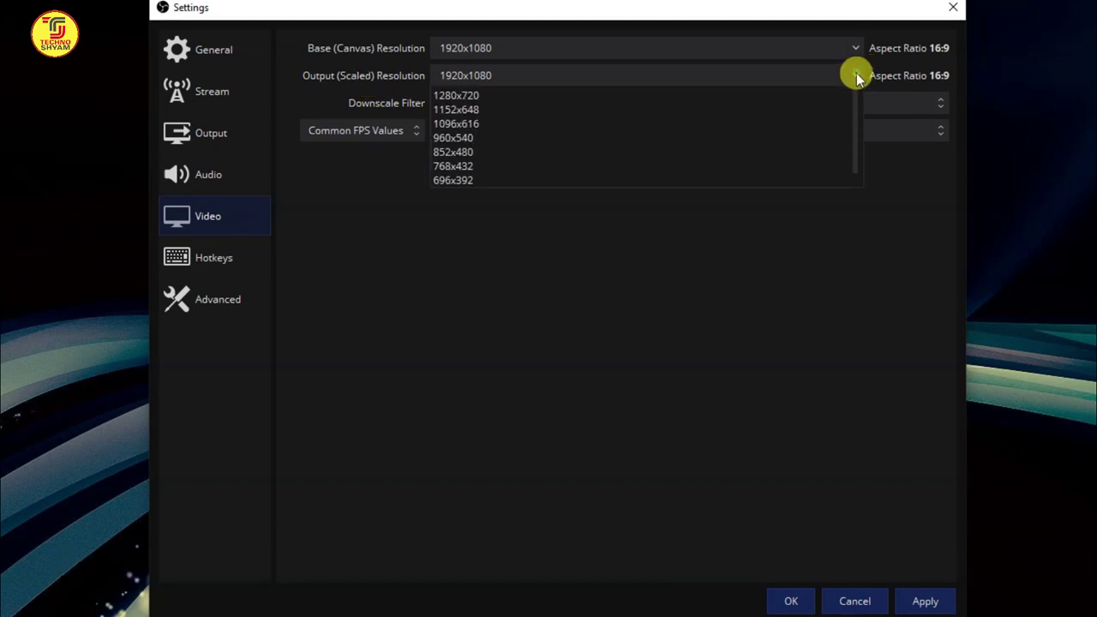
{"action": "left_click", "coordinate": [302, 133]}
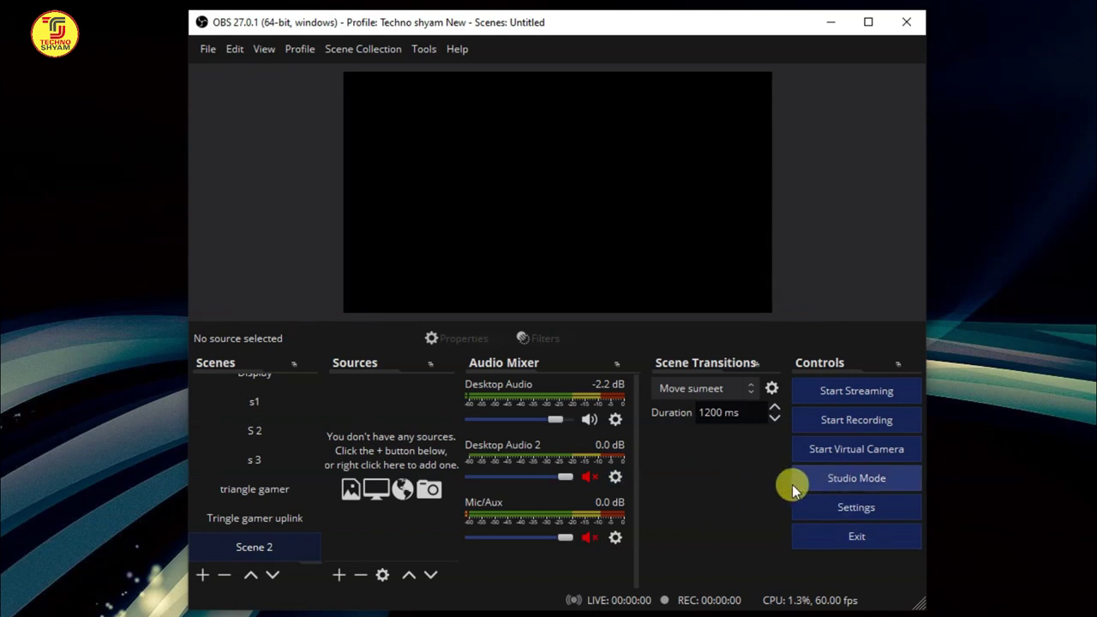
Step: Reopen the output settings, set the streaming encoder to x264 and keep the veryfast CPU usage preset
{"action": "left_click", "coordinate": [857, 508]}
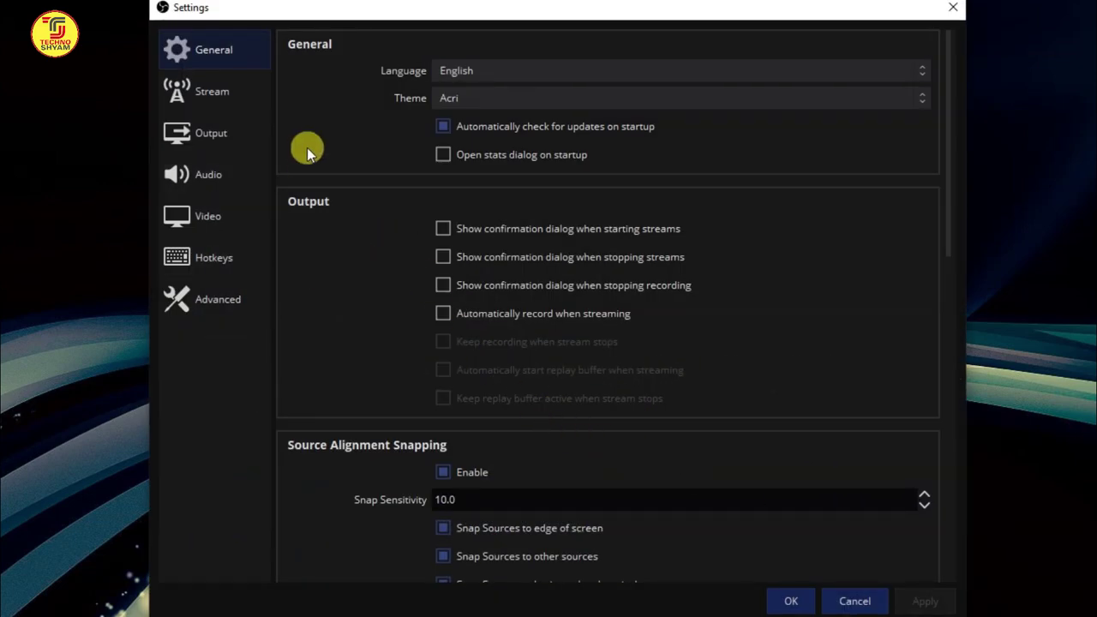
{"action": "left_click", "coordinate": [211, 136]}
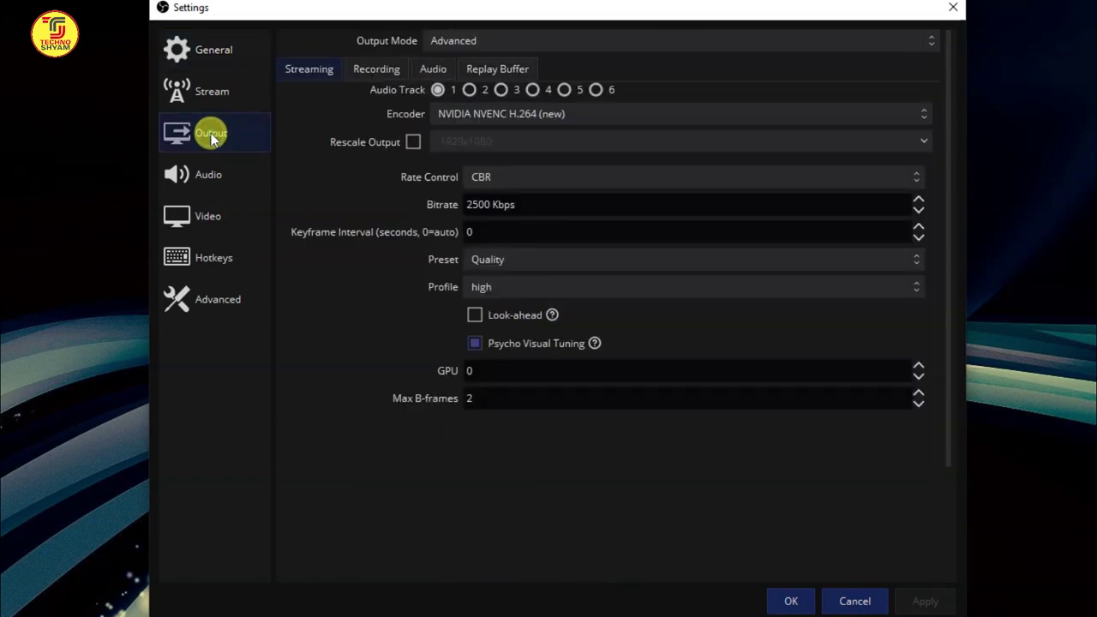
{"action": "left_click", "coordinate": [453, 39]}
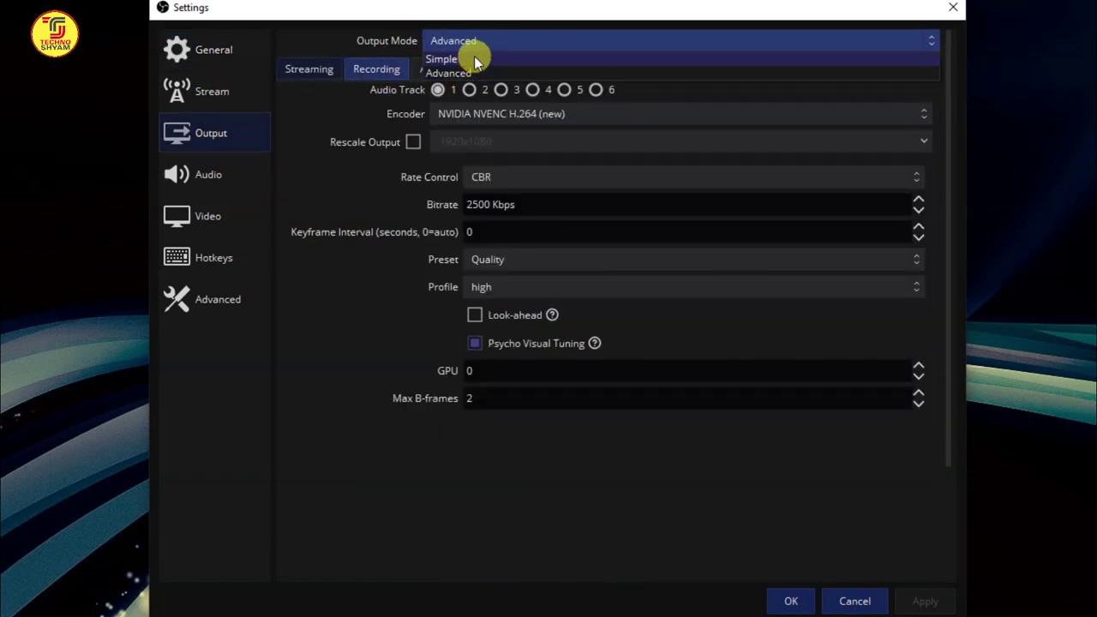
{"action": "left_click", "coordinate": [307, 74]}
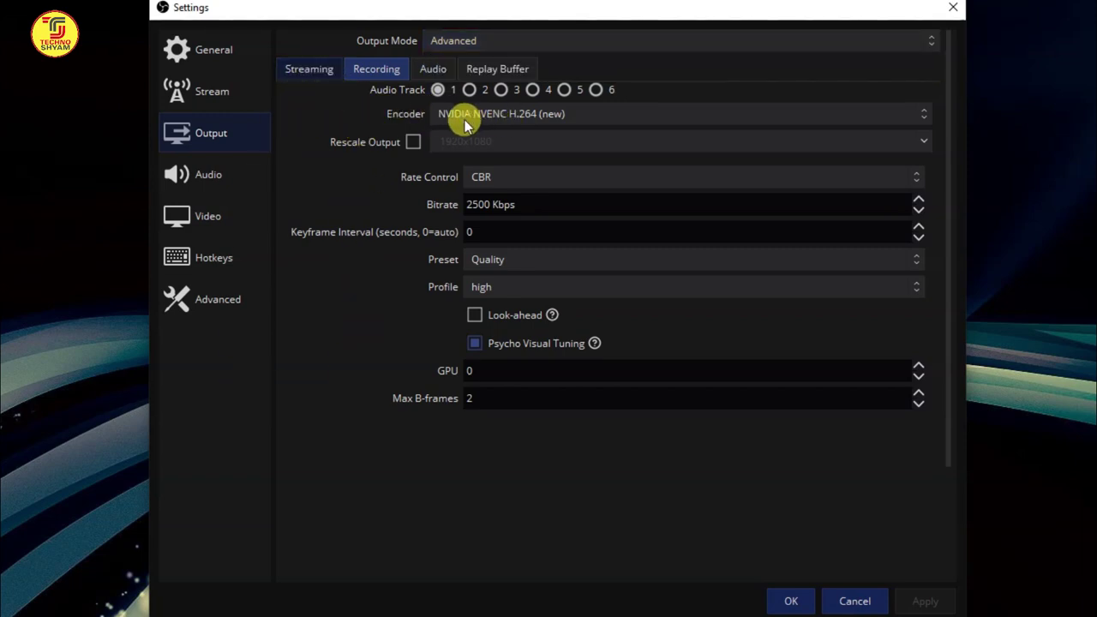
{"action": "left_click", "coordinate": [922, 115]}
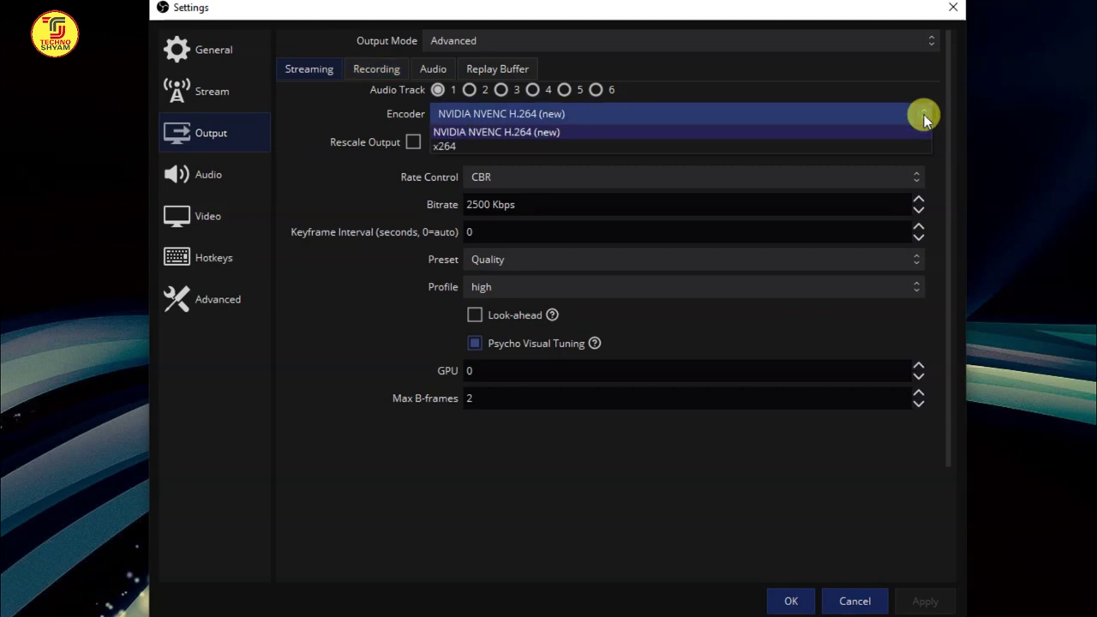
{"action": "left_click", "coordinate": [481, 145]}
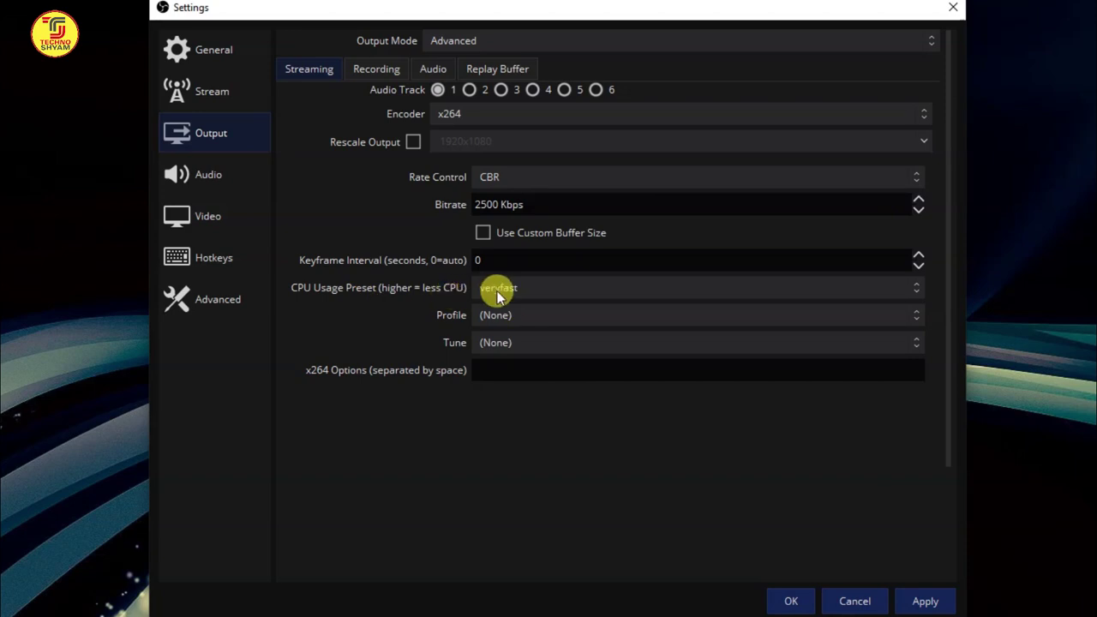
{"action": "left_click", "coordinate": [913, 291]}
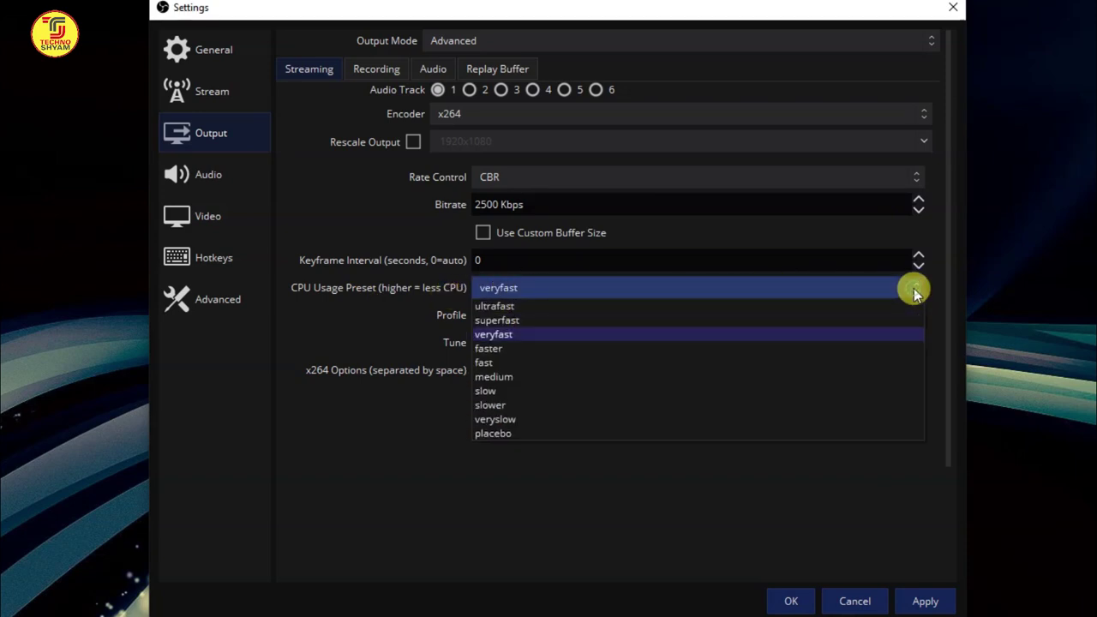
{"action": "left_click", "coordinate": [913, 291]}
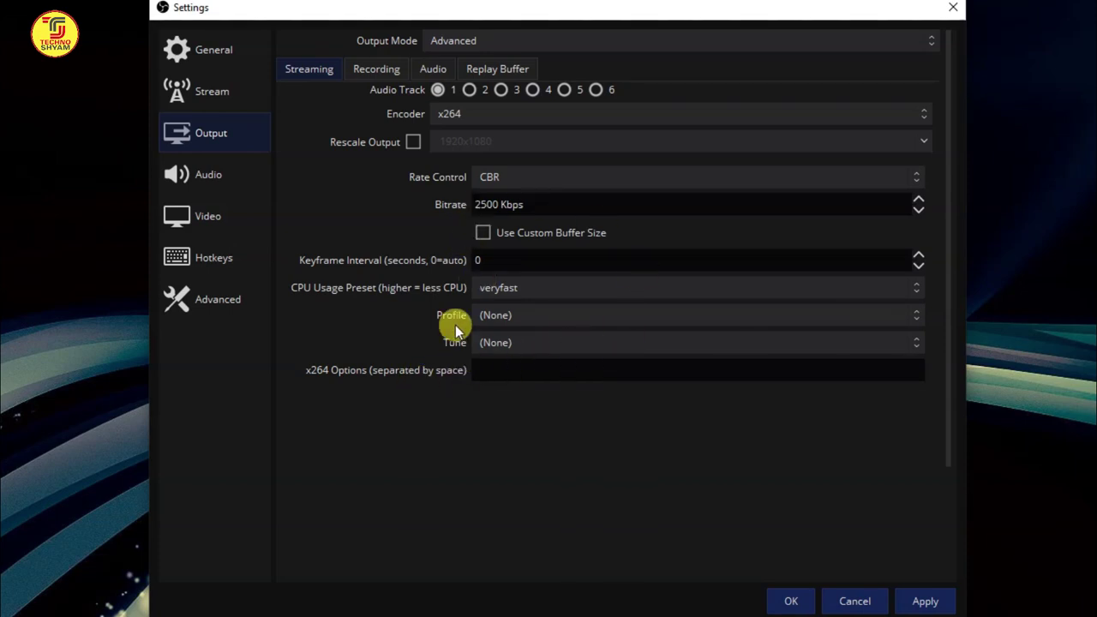
Step: Set the recording encoder to x264
{"action": "left_click", "coordinate": [378, 69]}
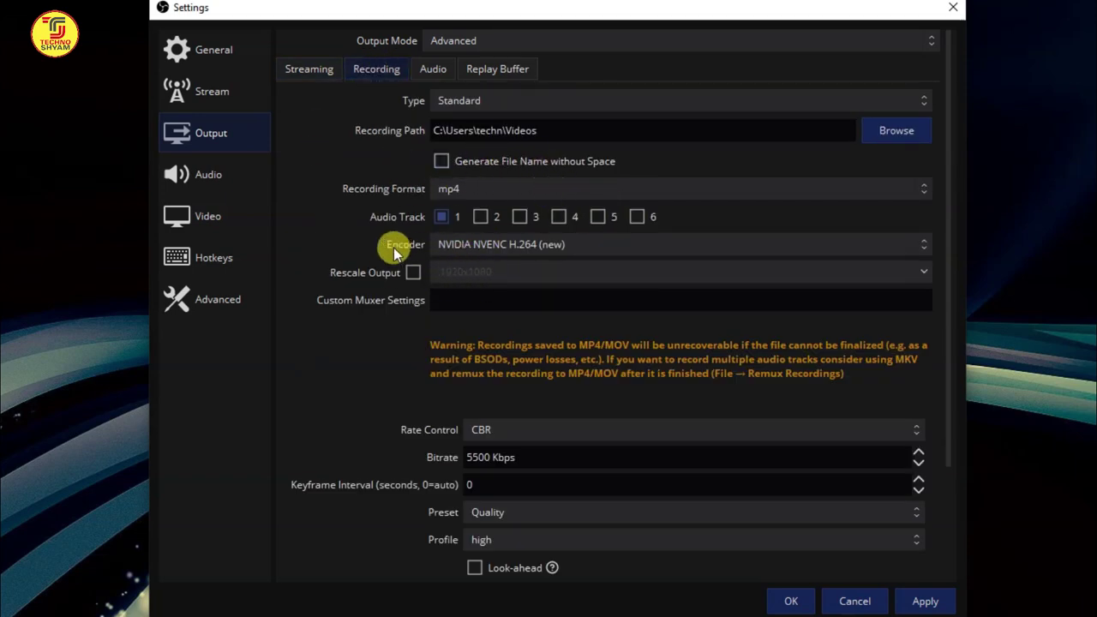
{"action": "left_click", "coordinate": [922, 245]}
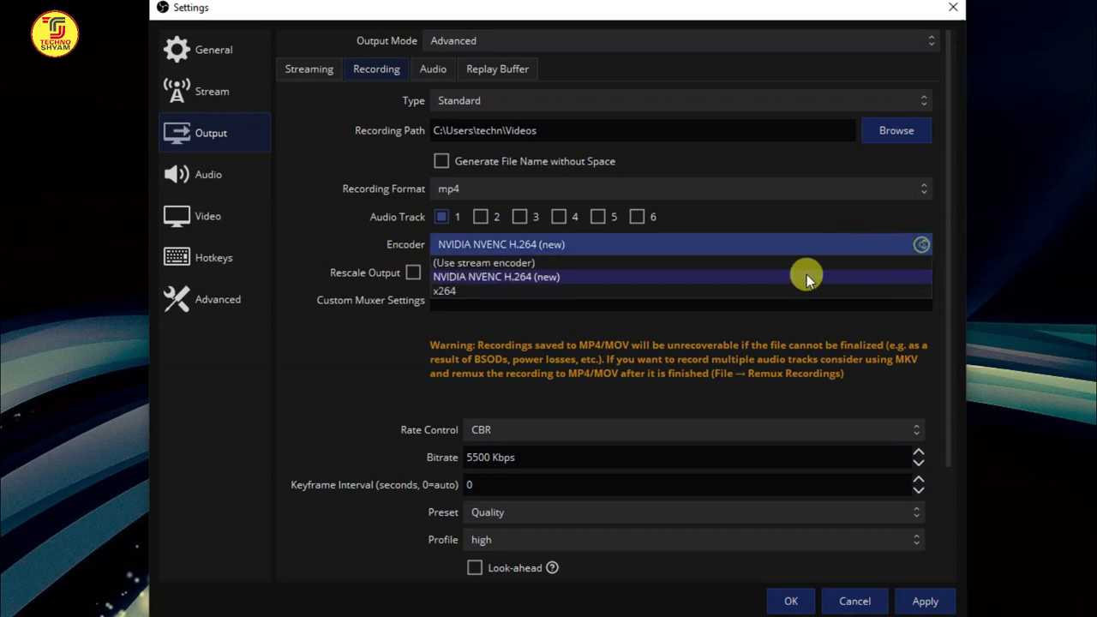
{"action": "left_click", "coordinate": [460, 287]}
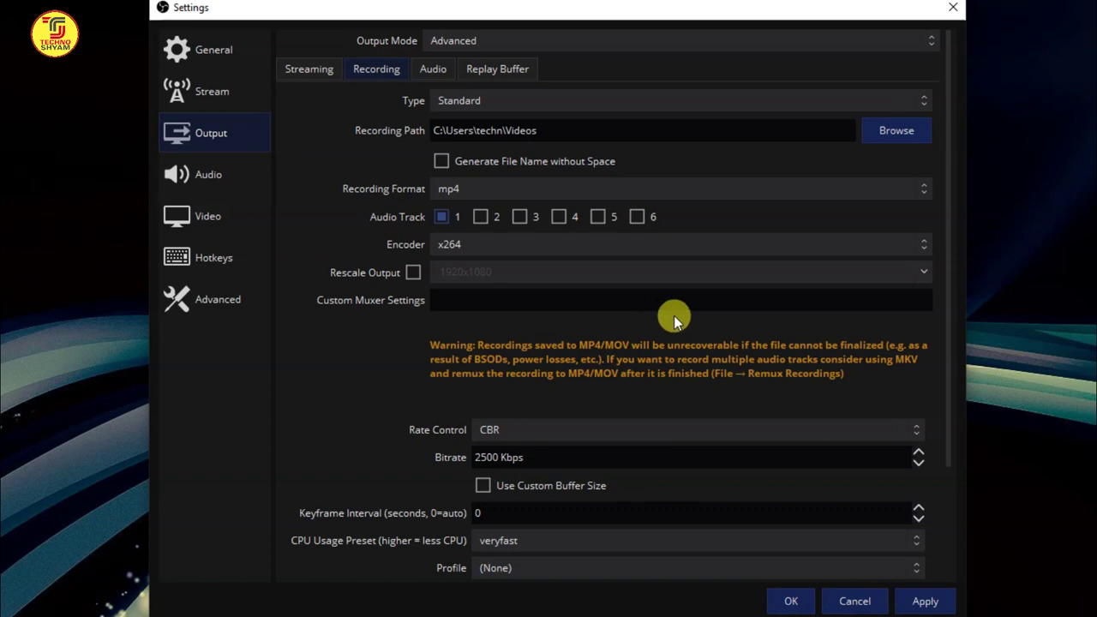
Step: Set both the base (canvas) and output (scaled) resolutions to 1280x720 in the video settings
{"action": "left_click", "coordinate": [211, 219]}
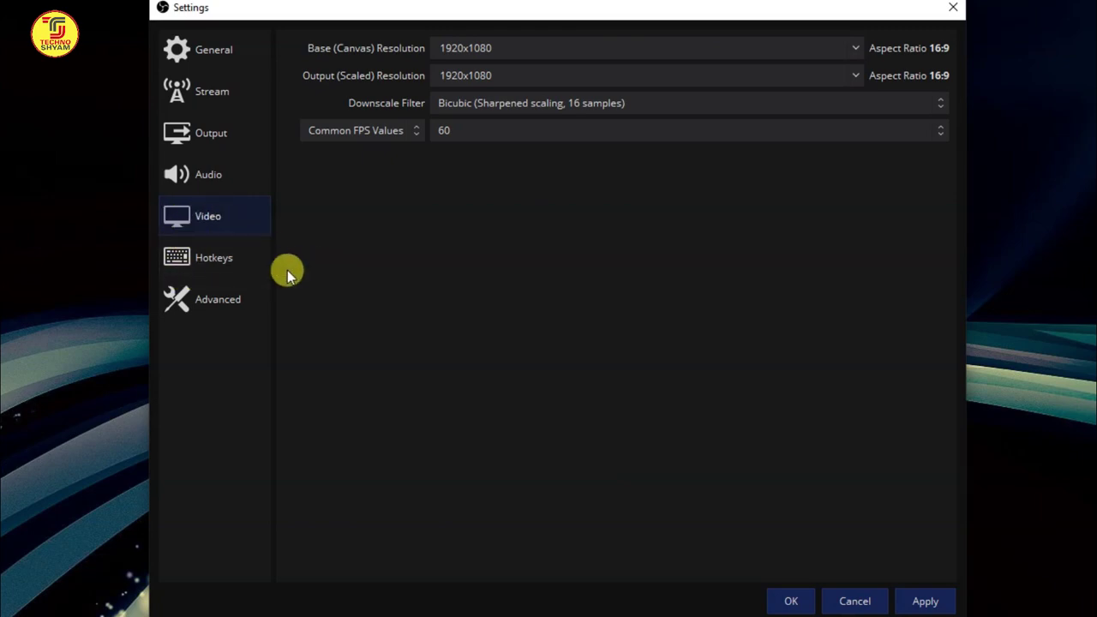
{"action": "double_click", "coordinate": [468, 48]}
{"action": "type", "text": "1280x720"}
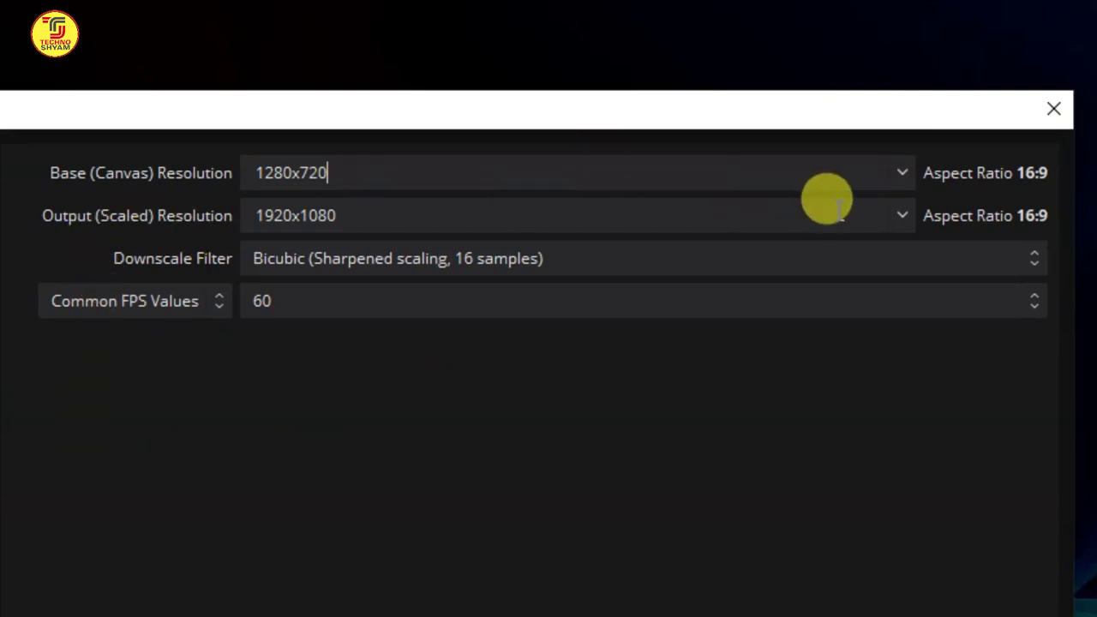
{"action": "left_click", "coordinate": [896, 214]}
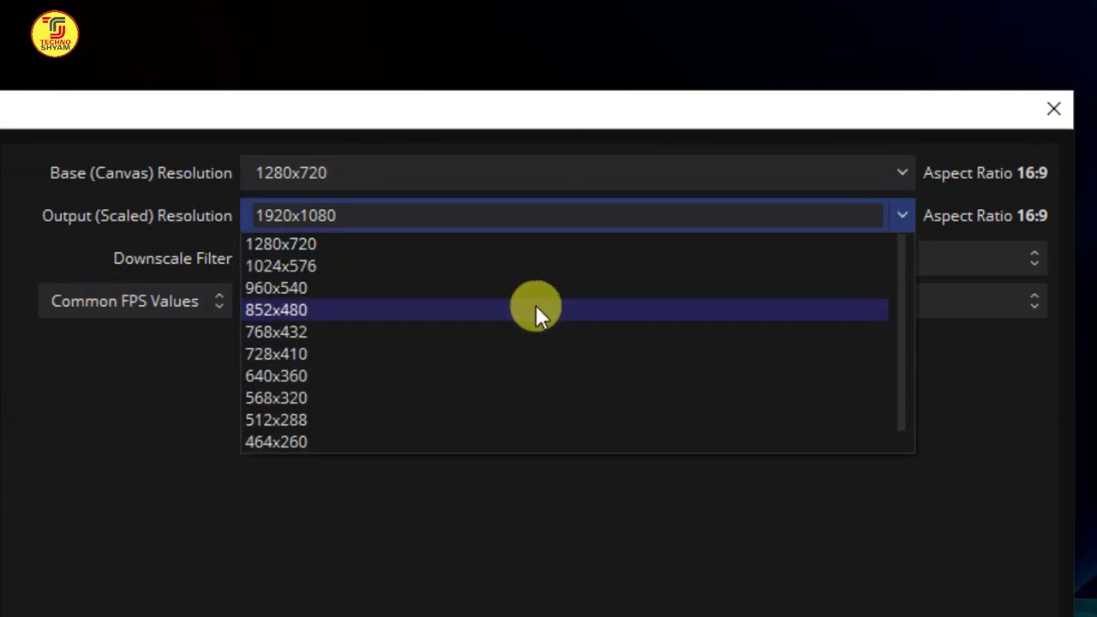
{"action": "left_click", "coordinate": [389, 244]}
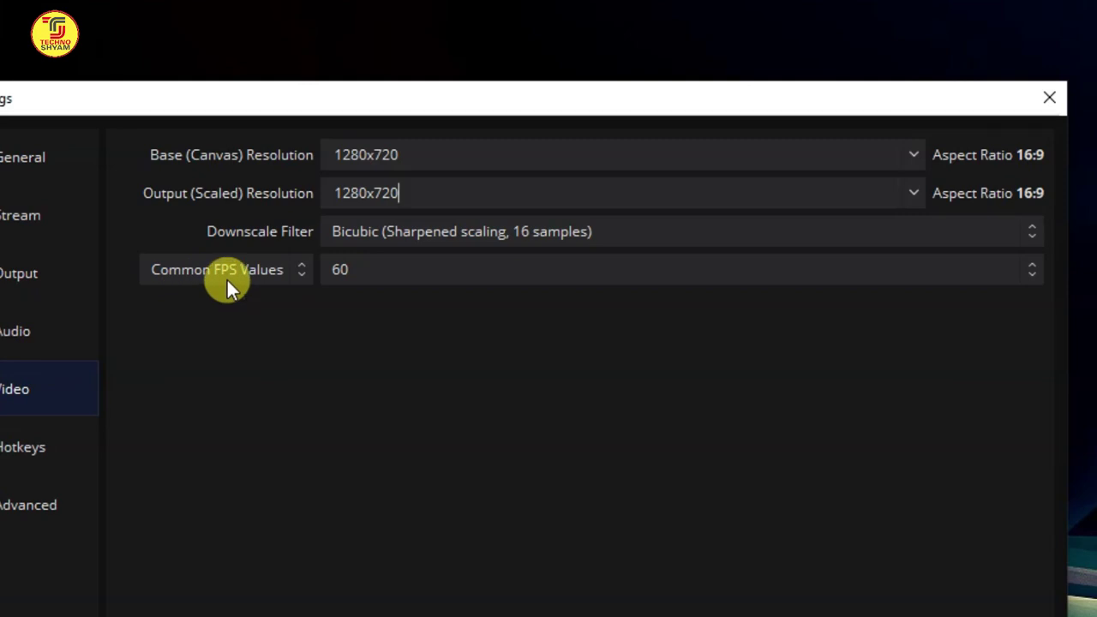
Step: Set the common FPS value to 30, keep the 1280x720 output resolution, and save the settings
{"action": "left_click", "coordinate": [1028, 269]}
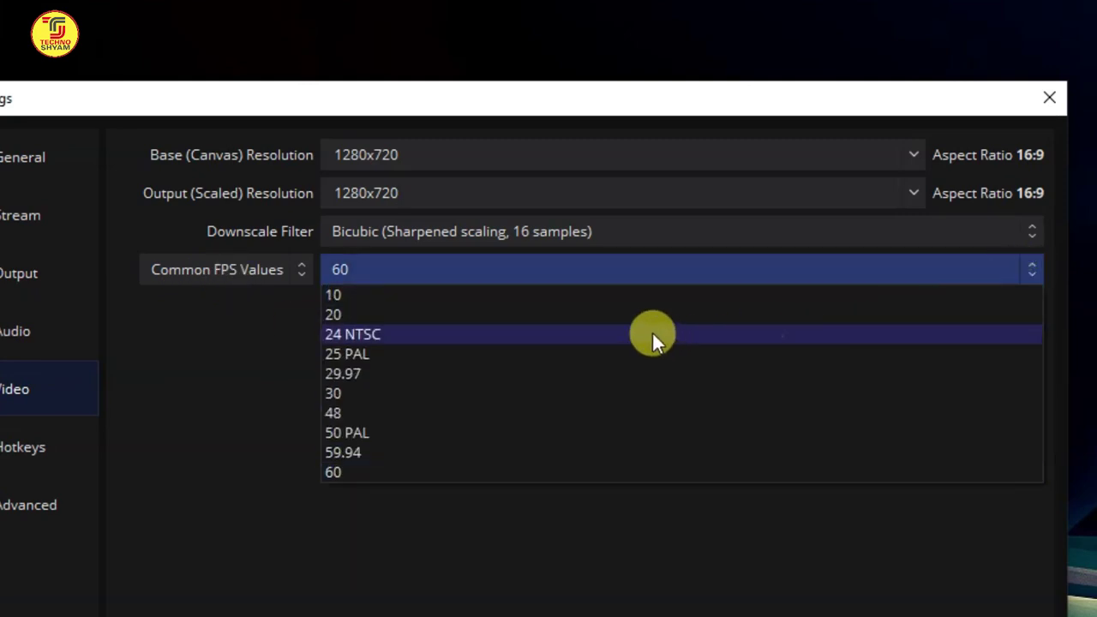
{"action": "left_click", "coordinate": [605, 391]}
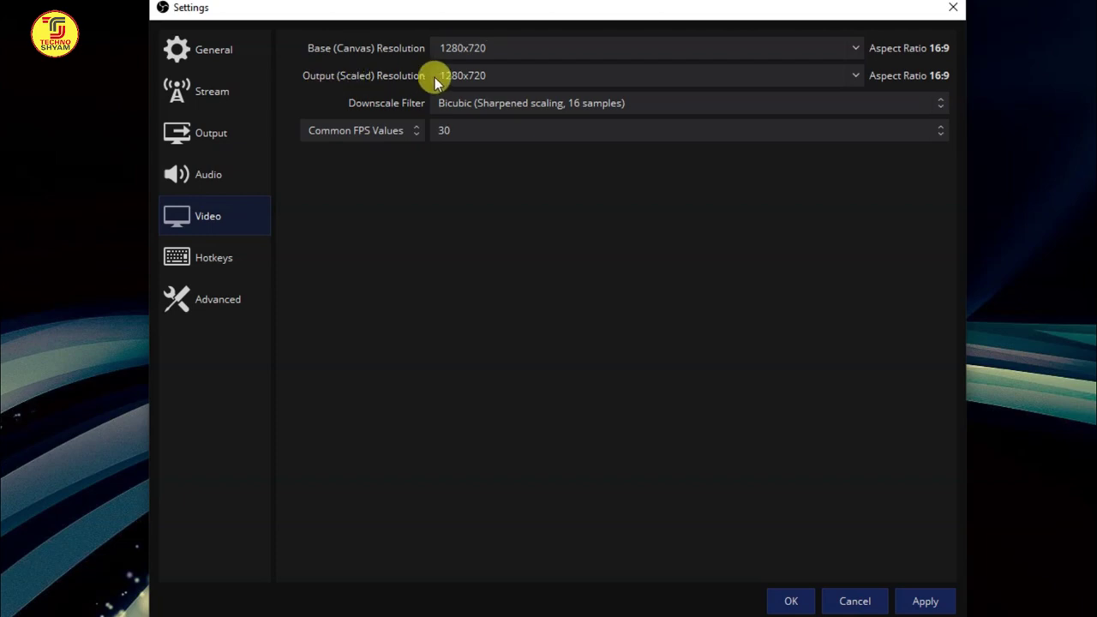
{"action": "left_click", "coordinate": [850, 77]}
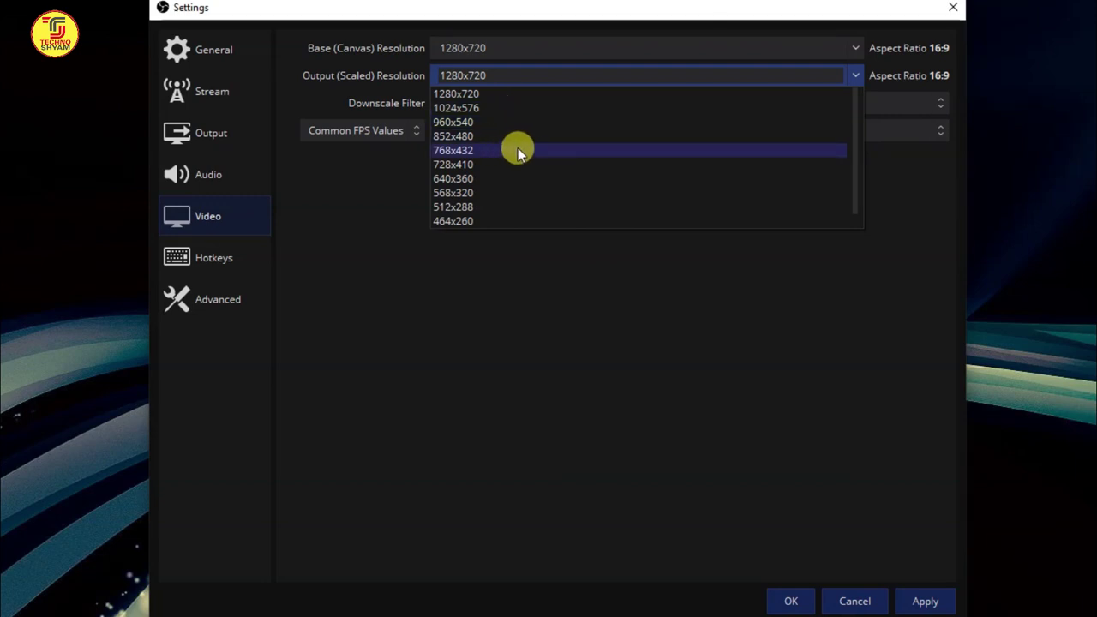
{"action": "left_click", "coordinate": [643, 403]}
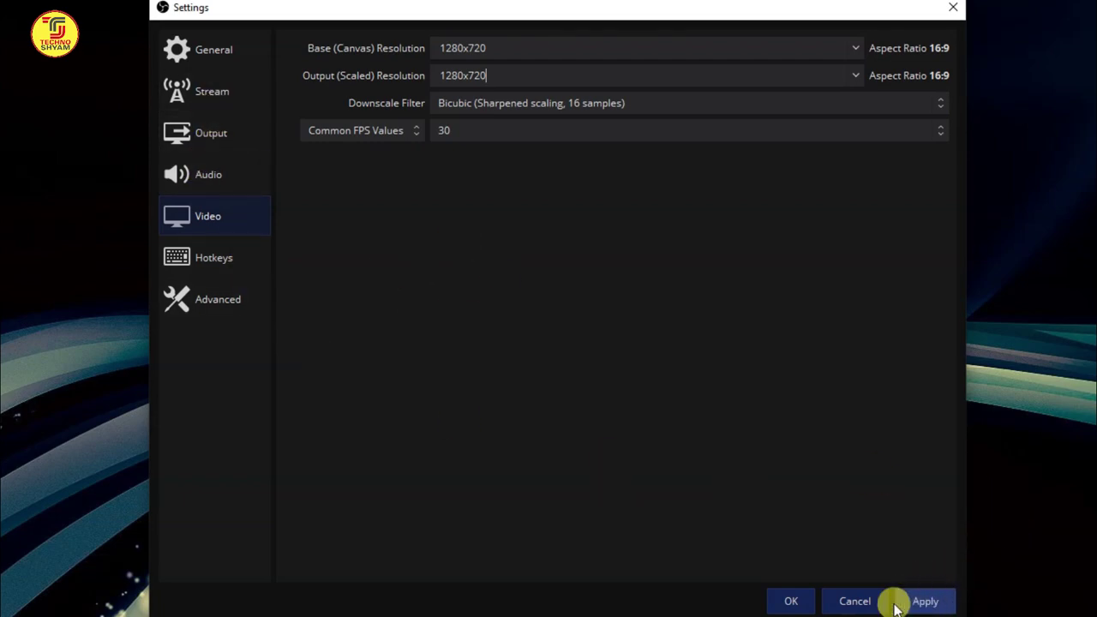
{"action": "left_click", "coordinate": [789, 601]}
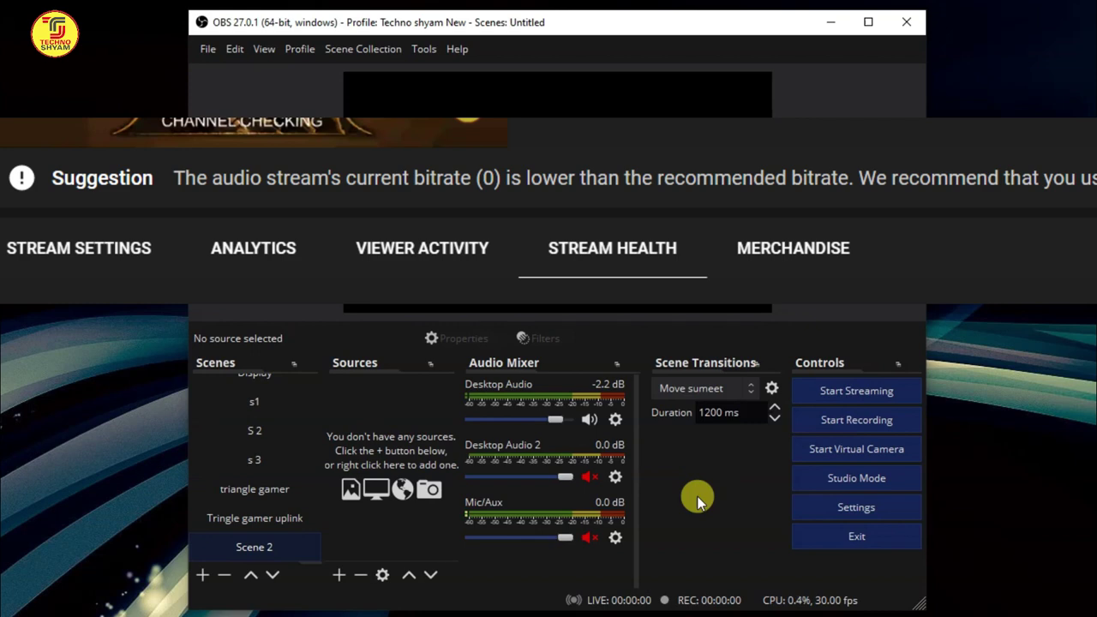
Step: Reopen the output audio settings and set the Track 1 audio bitrate to 96
{"action": "left_click", "coordinate": [862, 513]}
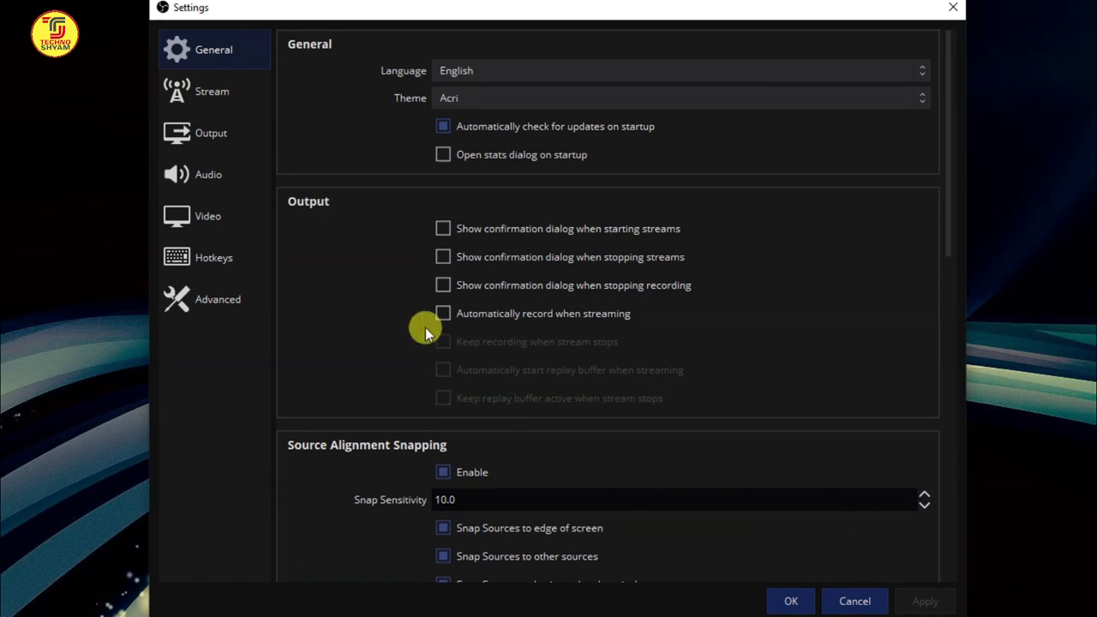
{"action": "left_click", "coordinate": [211, 146]}
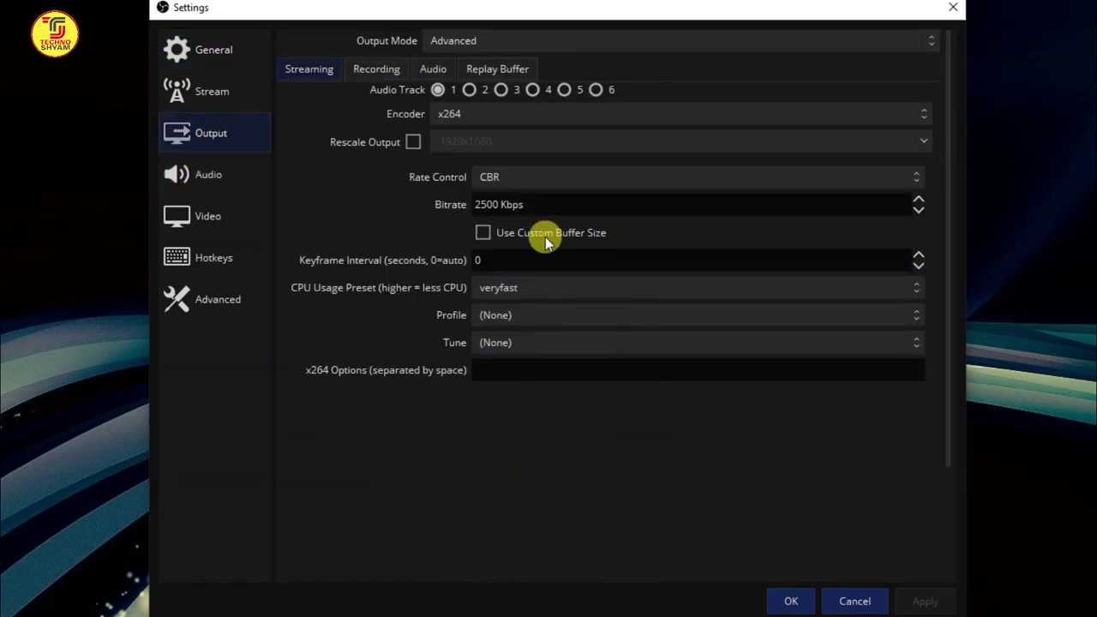
{"action": "left_click", "coordinate": [434, 66]}
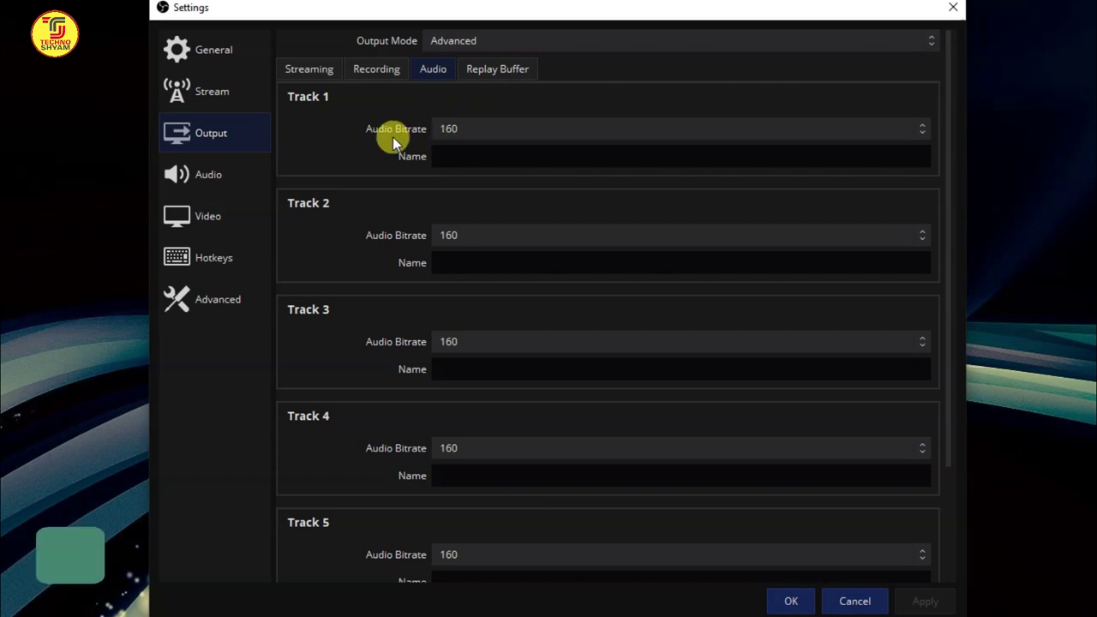
{"action": "left_click", "coordinate": [922, 128]}
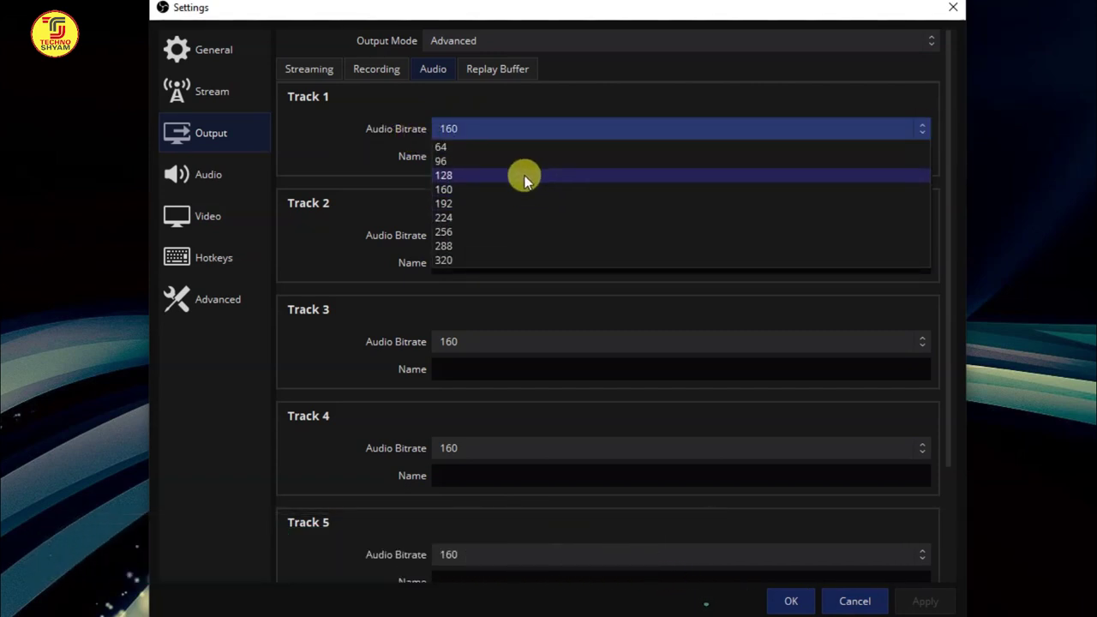
{"action": "left_click", "coordinate": [472, 161]}
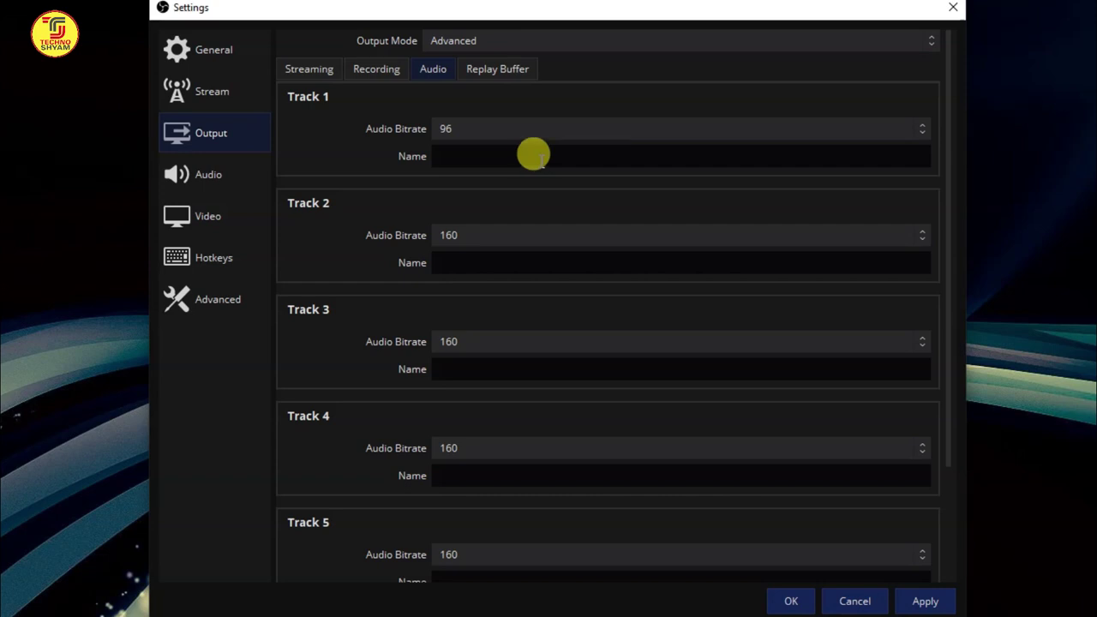
Step: Set the Track 1 audio bitrate to 160 and save the settings
{"action": "left_click", "coordinate": [921, 128]}
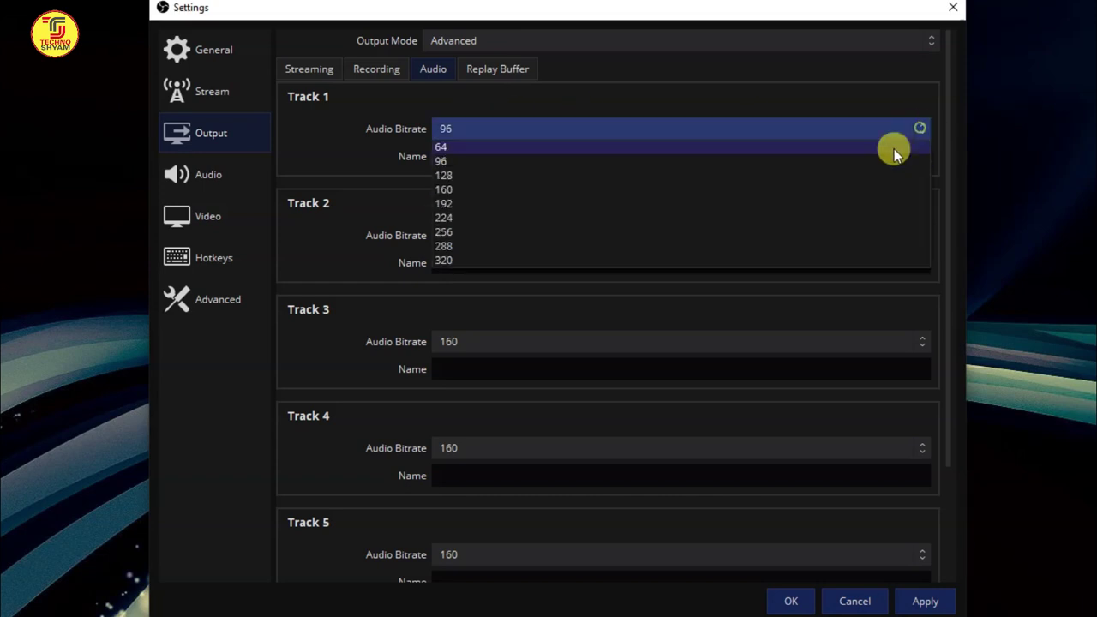
{"action": "left_click", "coordinate": [476, 190]}
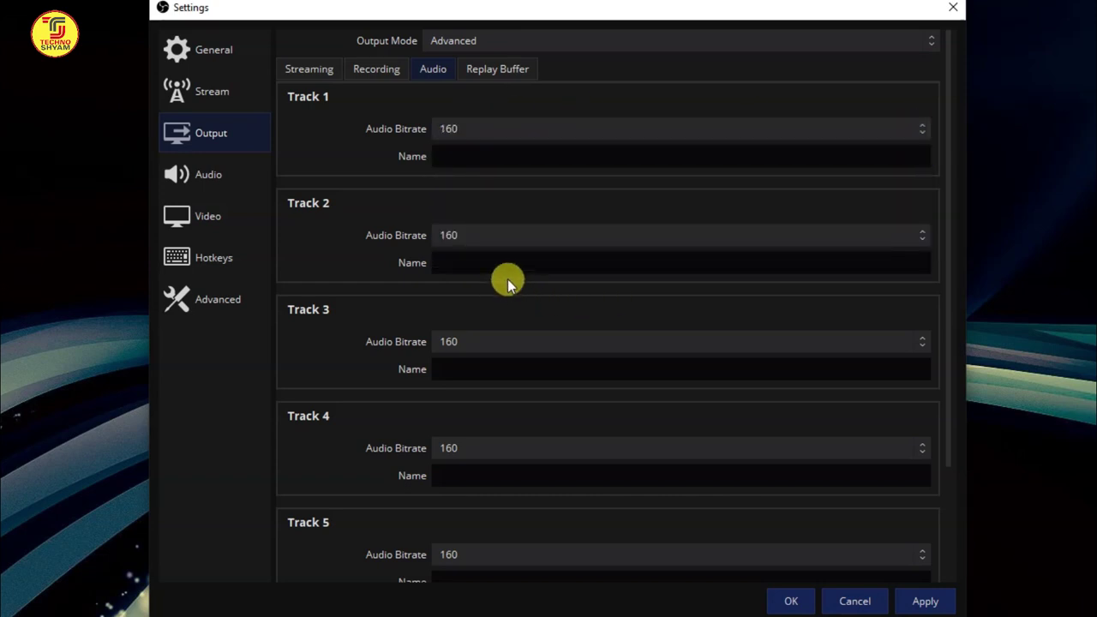
{"action": "left_click", "coordinate": [922, 129]}
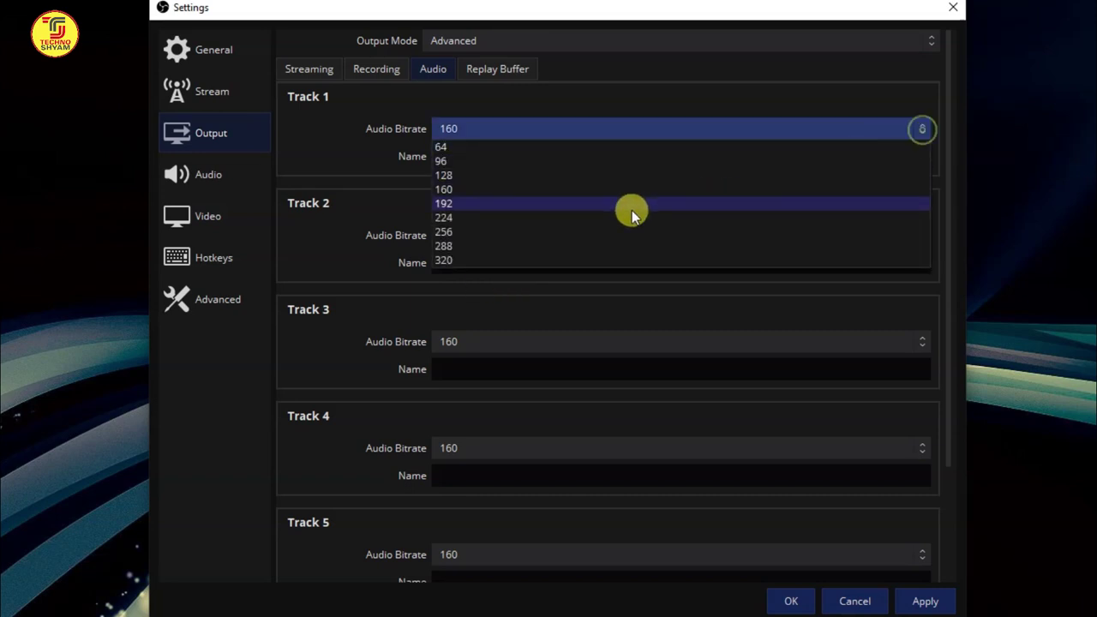
{"action": "left_click", "coordinate": [461, 189]}
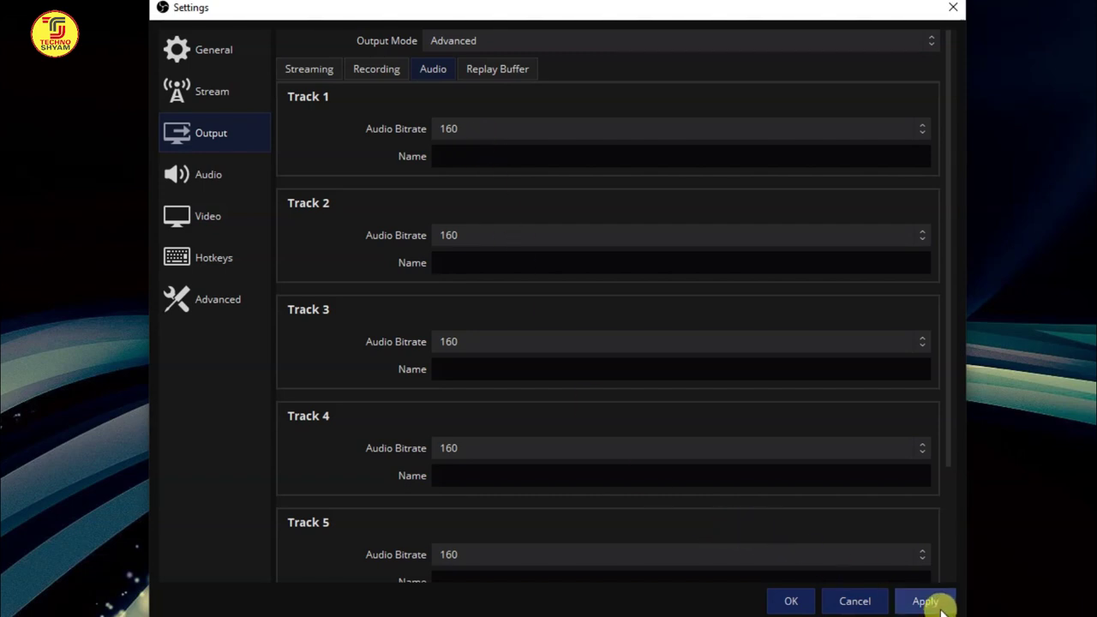
{"action": "left_click", "coordinate": [789, 602]}
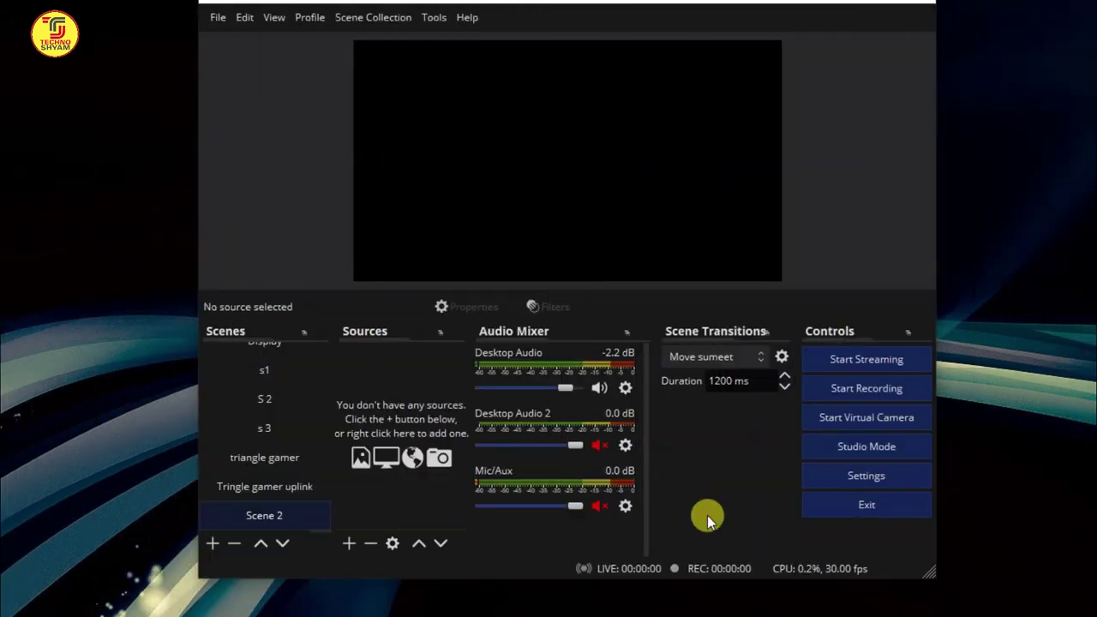